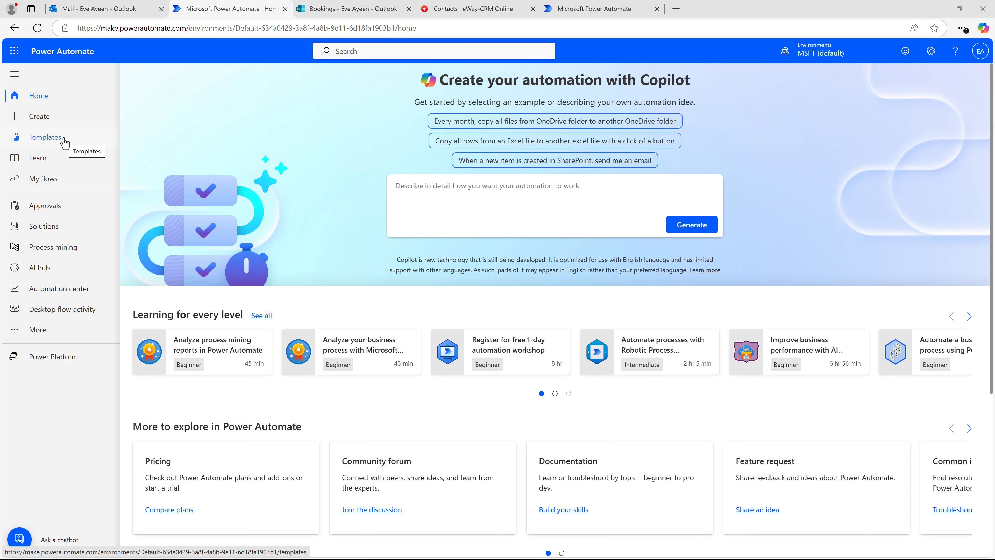
Create an automated cloud flow triggered by the Microsoft Bookings event 'When a appointment is Created'.
click(63, 122)
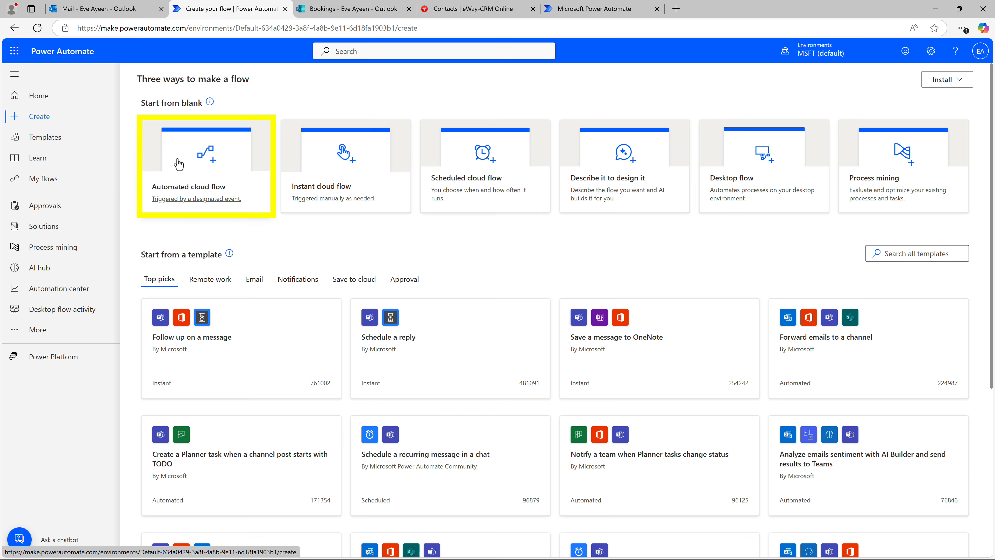
click(187, 168)
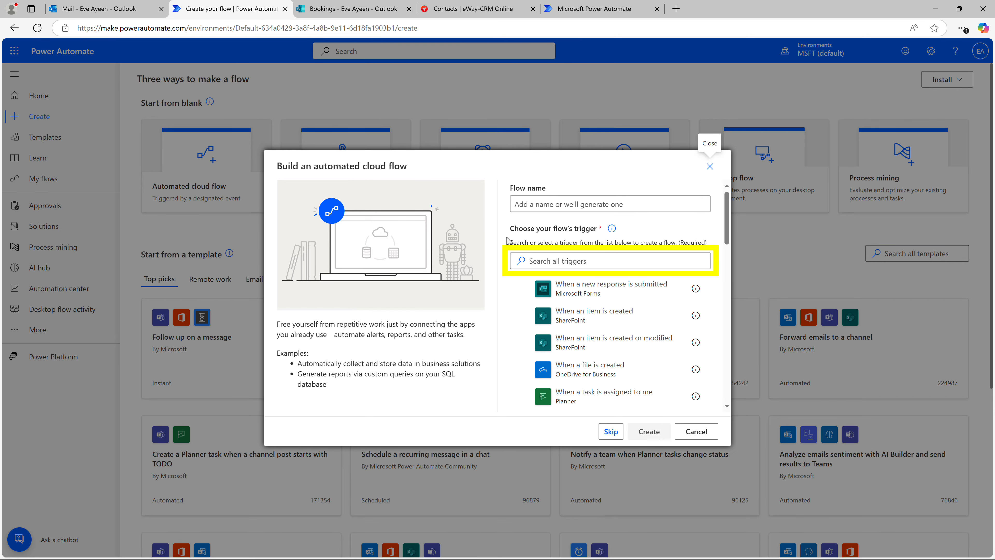
click(572, 255)
text(booking)
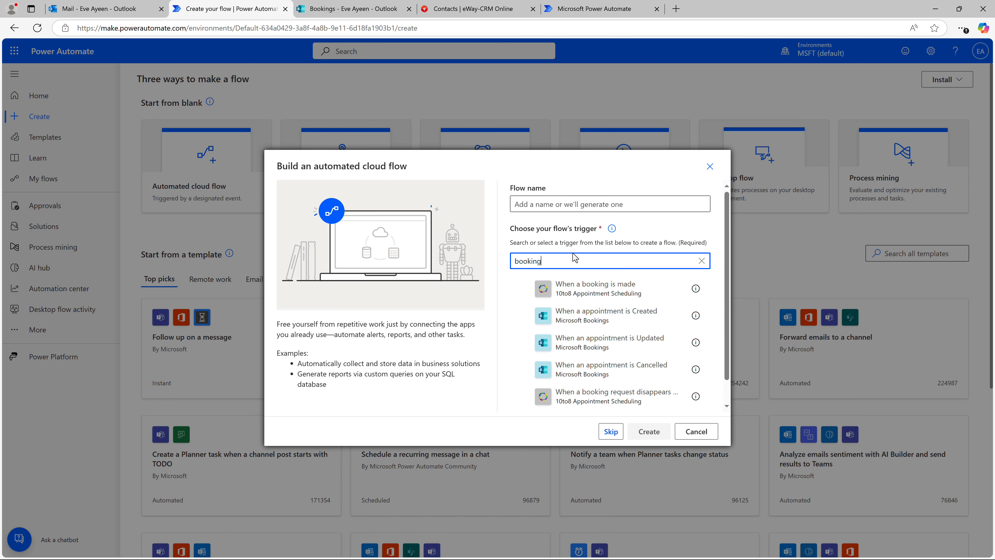
click(584, 321)
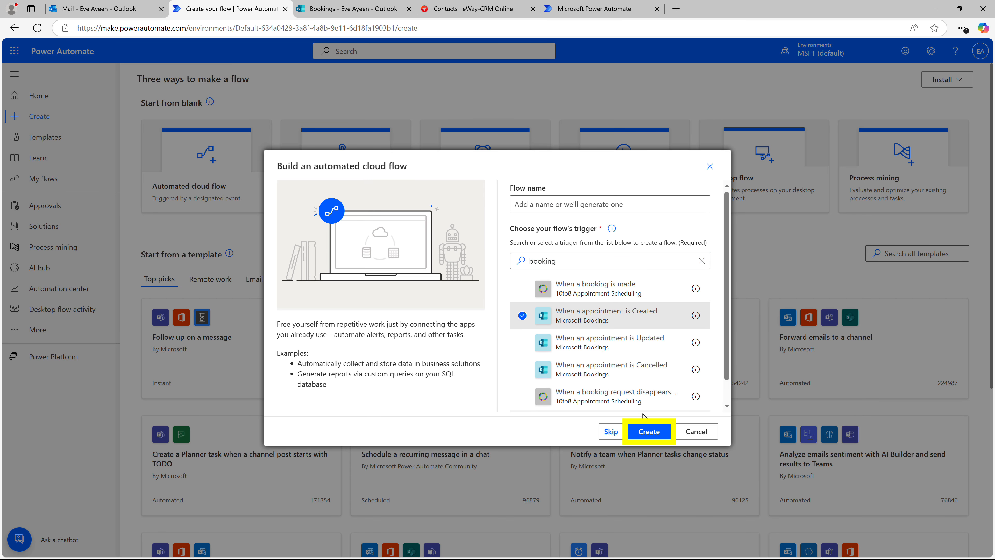
click(650, 434)
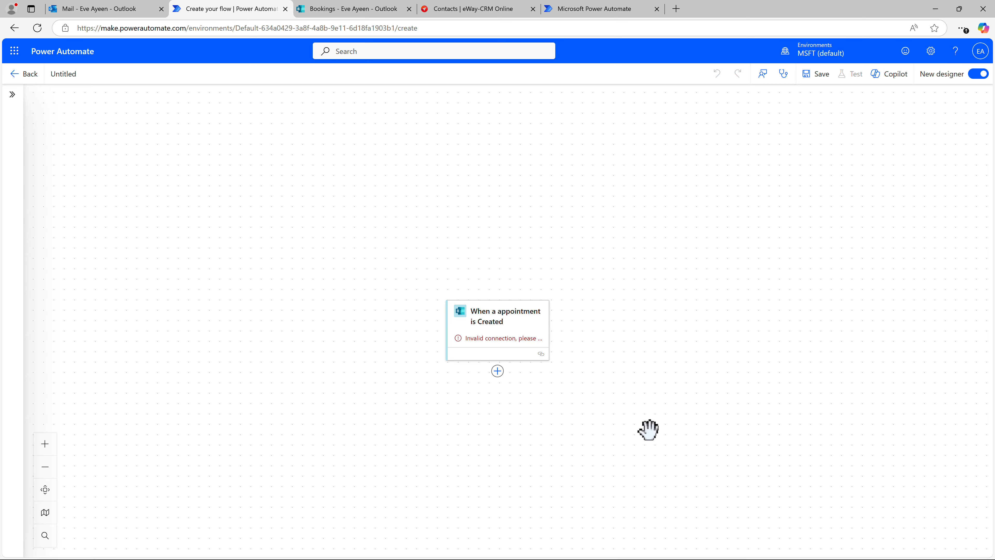
Change the trigger's connection by signing in to Microsoft Bookings with the signed-in work account.
click(501, 345)
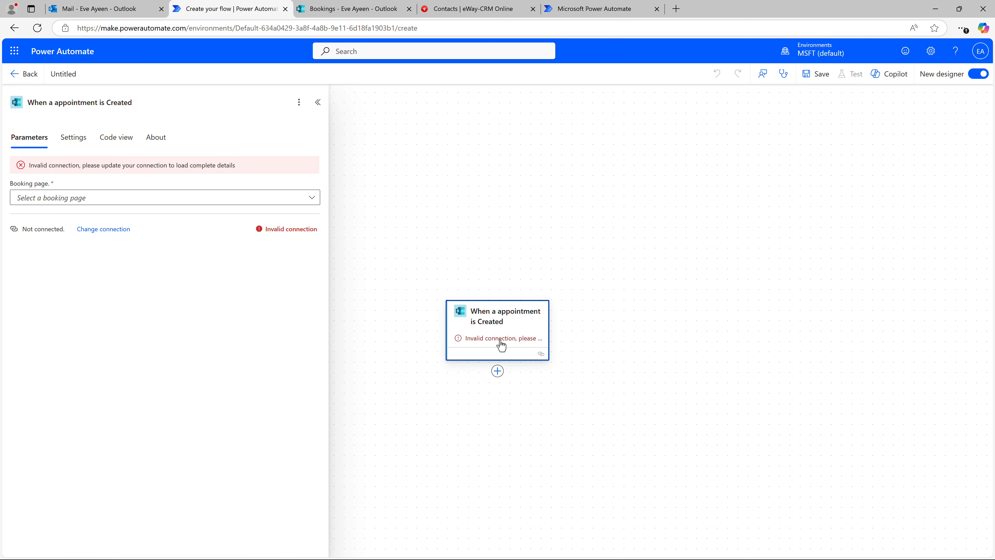
click(109, 232)
click(138, 242)
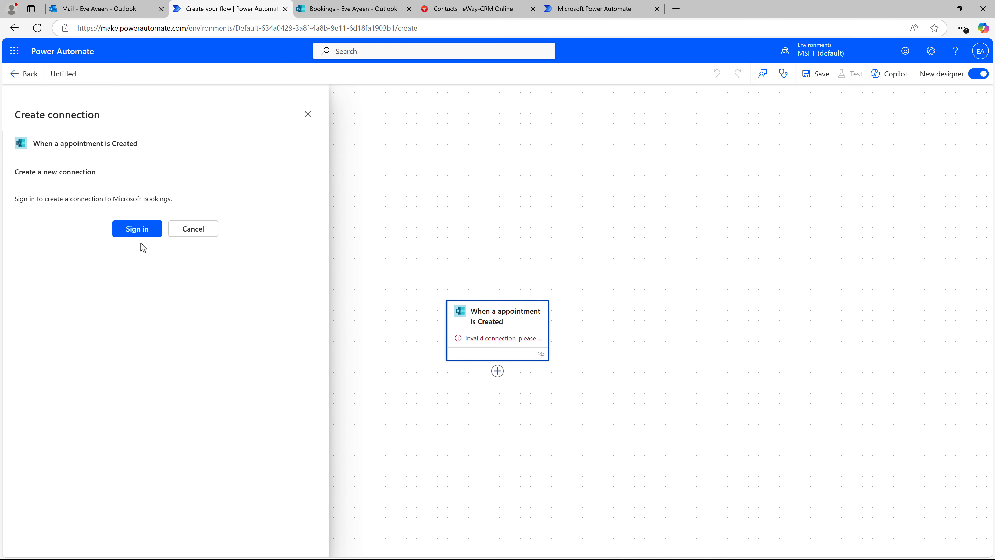
click(137, 229)
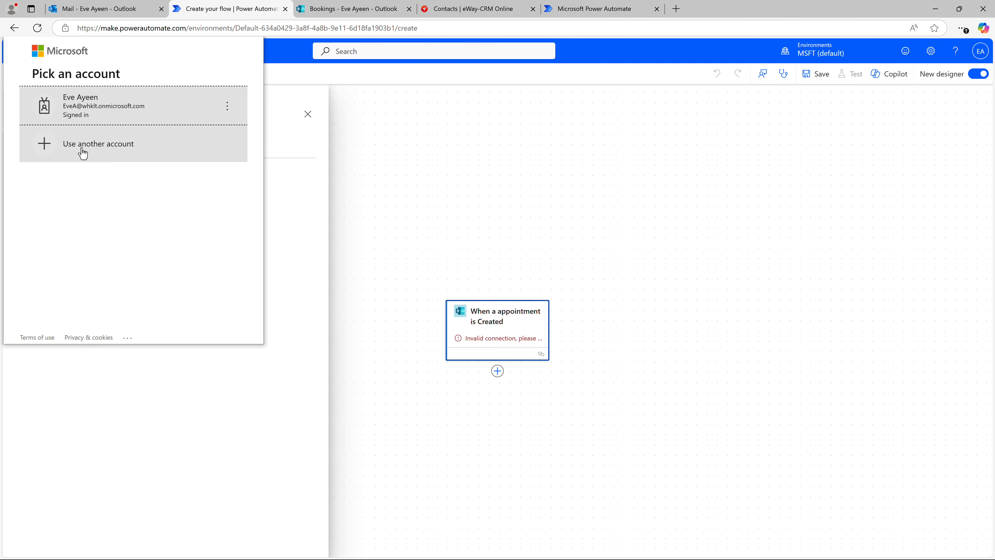
click(77, 114)
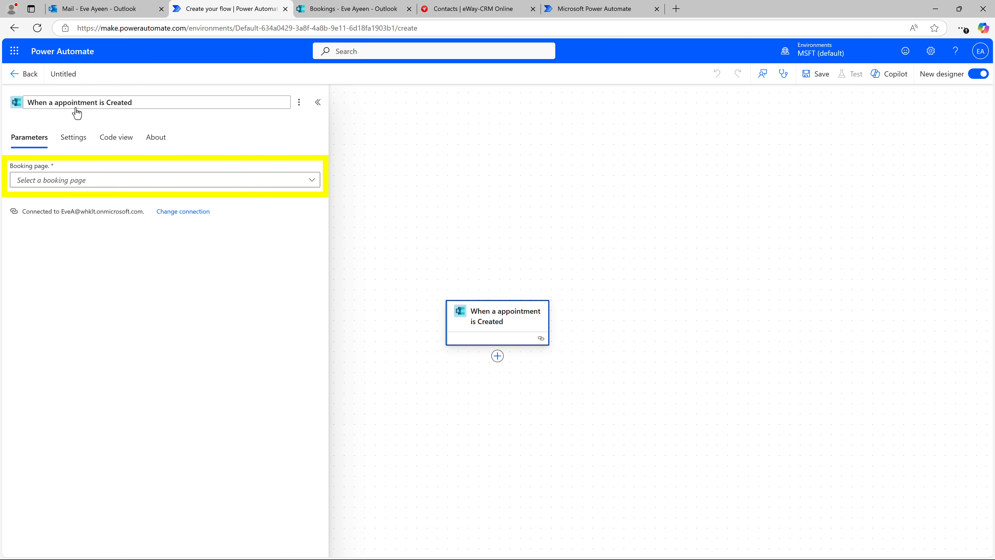
Copy the link of the eWay-CRM shared booking page from Bookings.
click(92, 184)
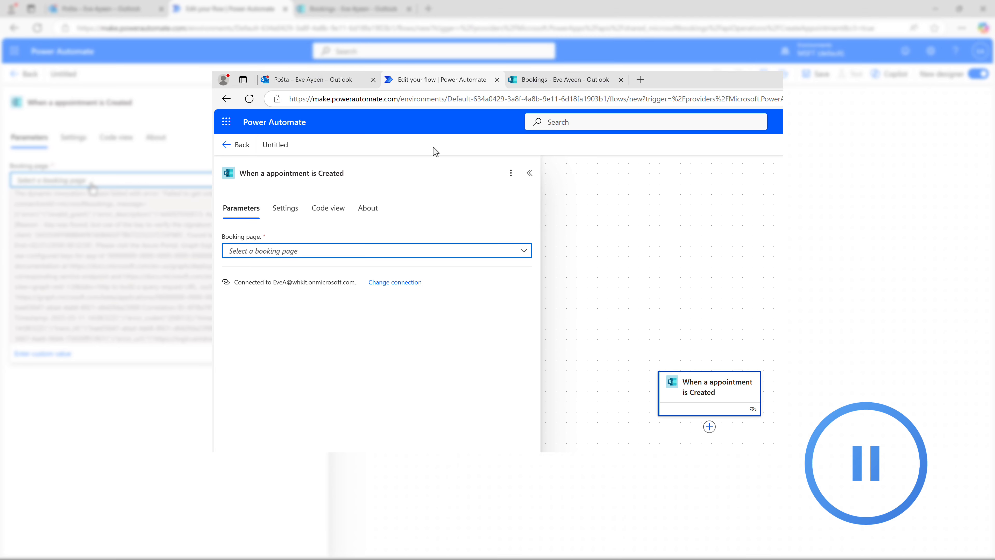
click(534, 84)
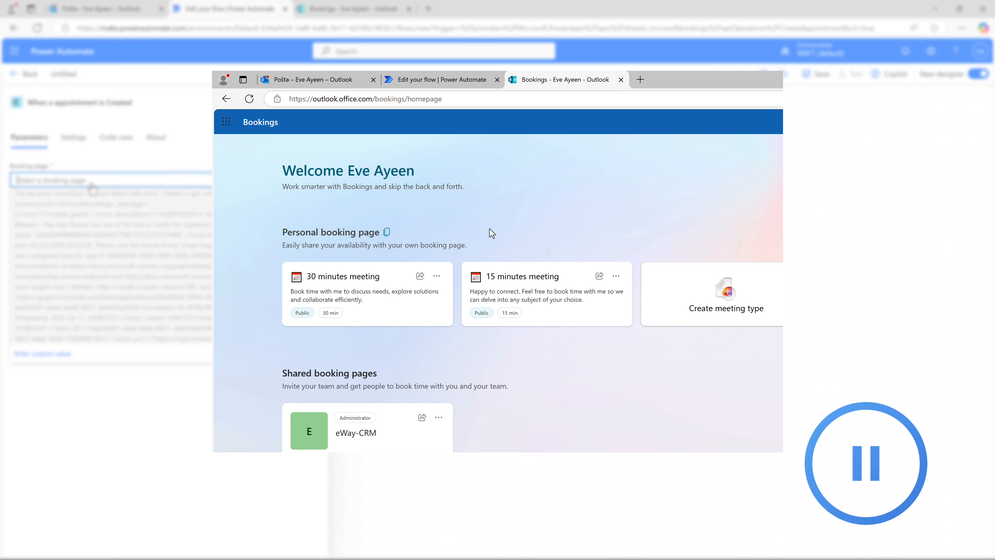
click(422, 417)
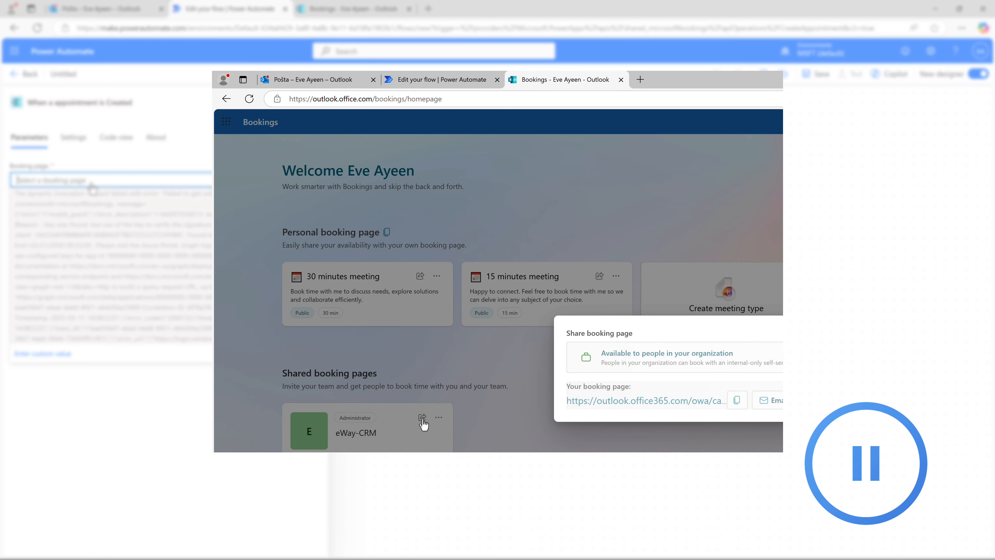
click(737, 400)
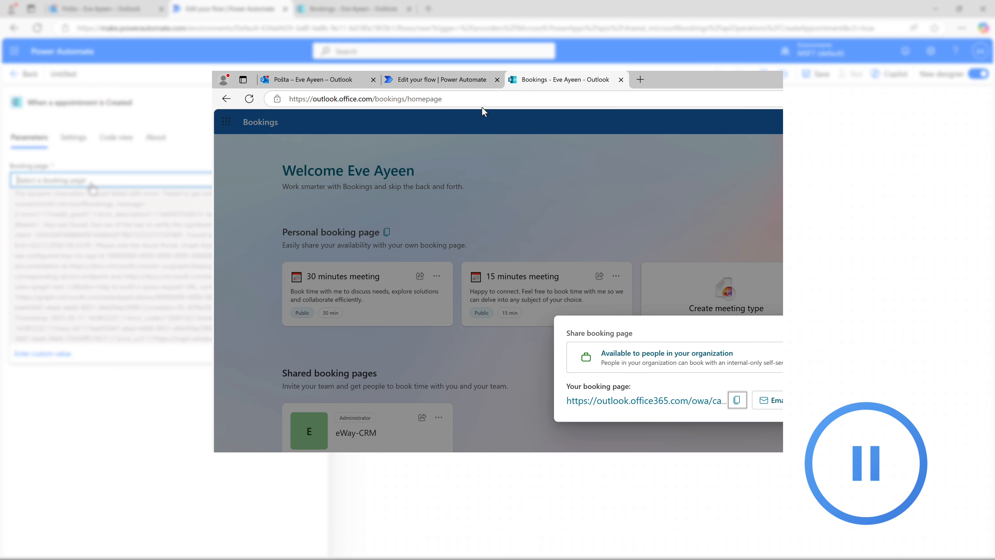
Paste the copied eWay-CRM booking page URL as a custom value for the trigger's booking page.
click(470, 84)
click(426, 253)
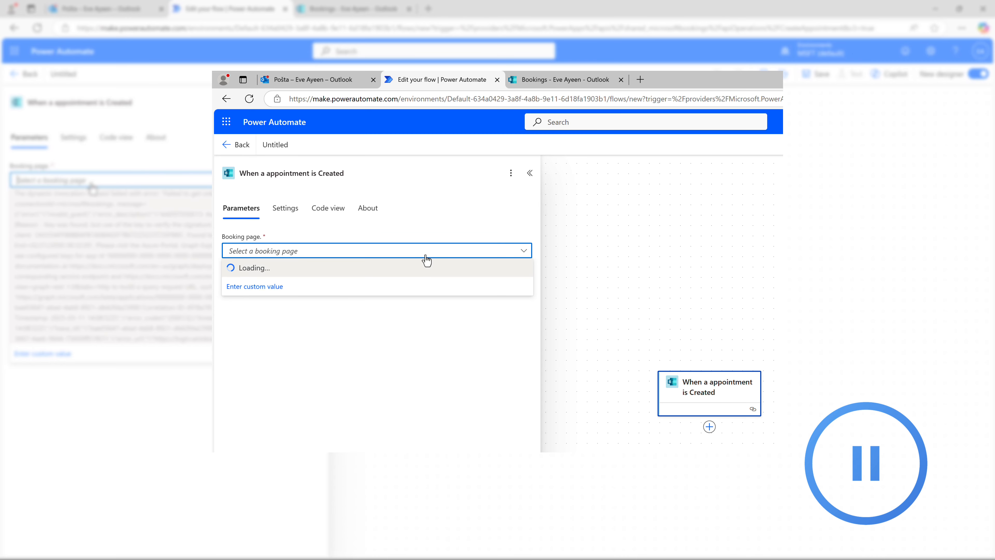
key(ctrl+v)
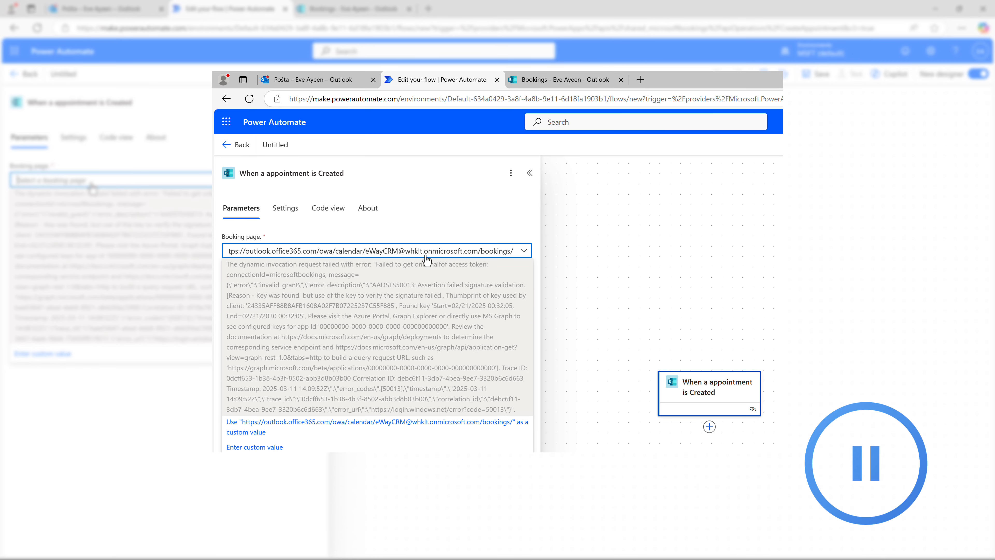
click(351, 431)
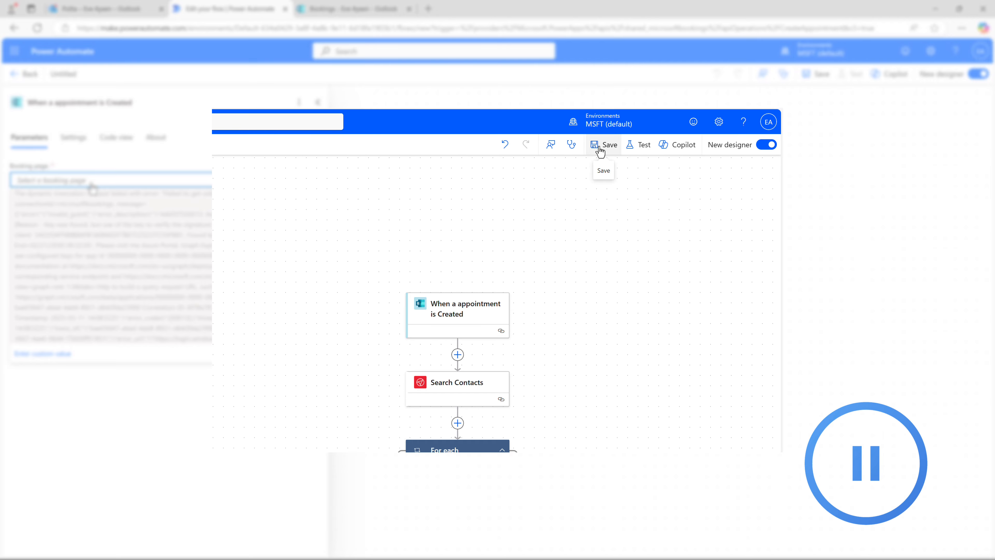
Save the flow and select eWay-CRM as the trigger's booking page.
click(599, 149)
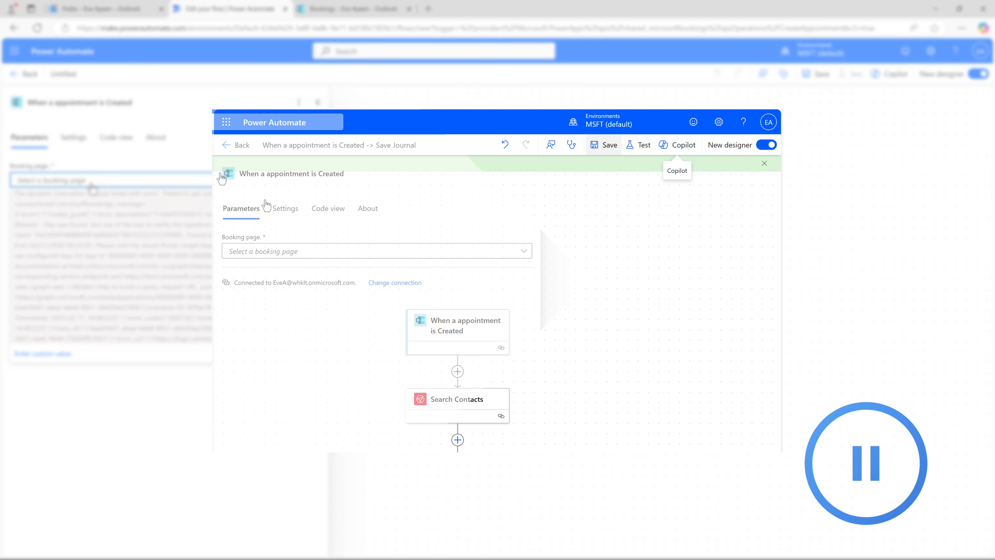
click(269, 253)
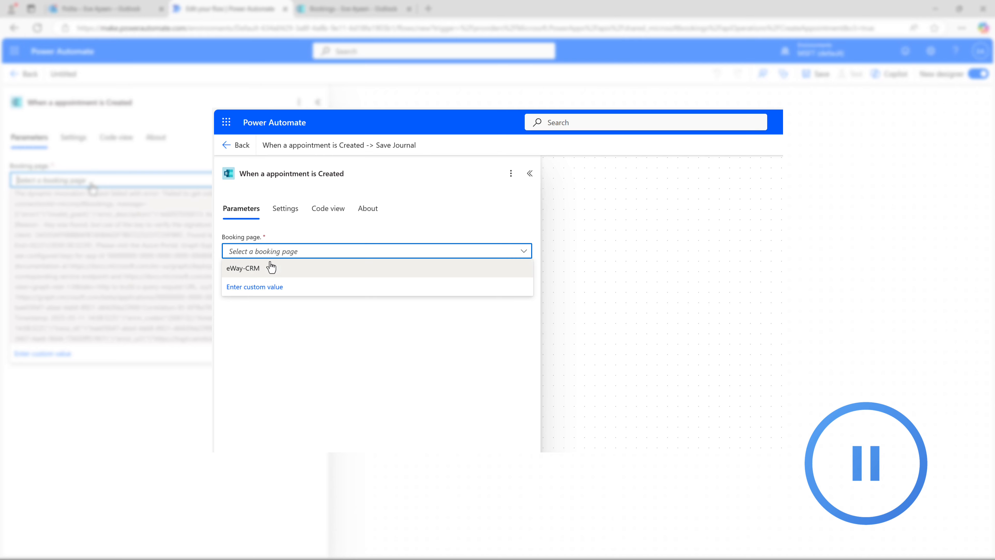
click(270, 271)
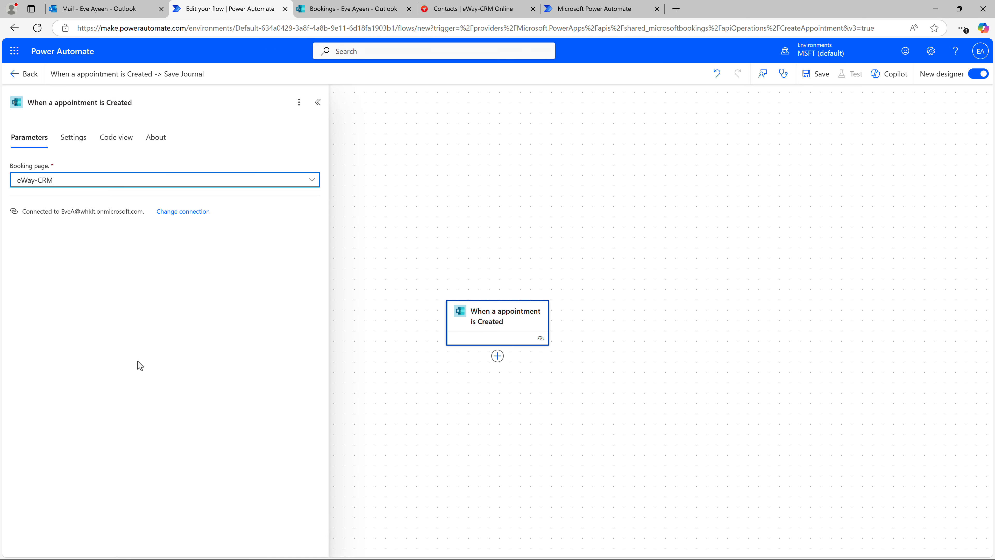
Add the eWay-CRM Save Journal action after the trigger by searching for 'eway journal'.
click(498, 357)
text(eway)
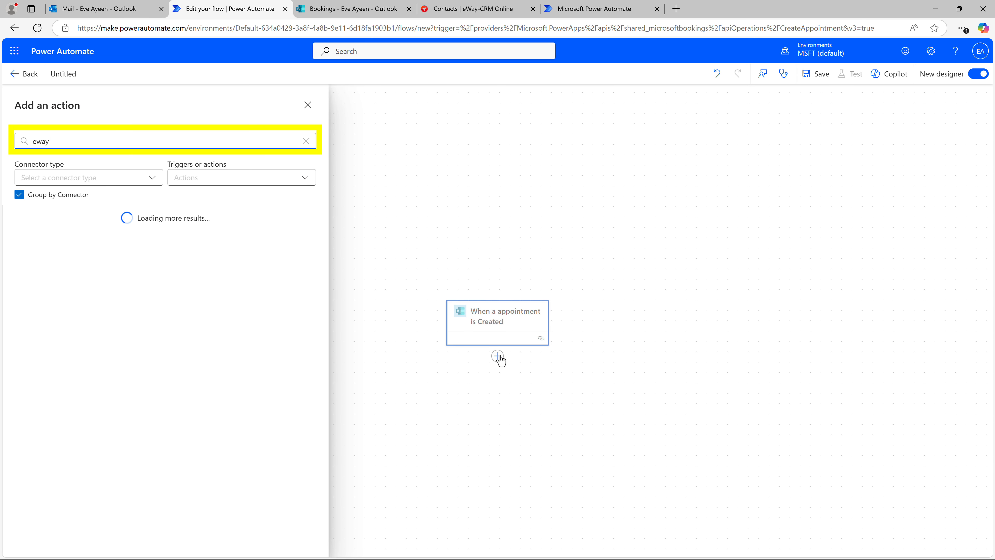
text( journal)
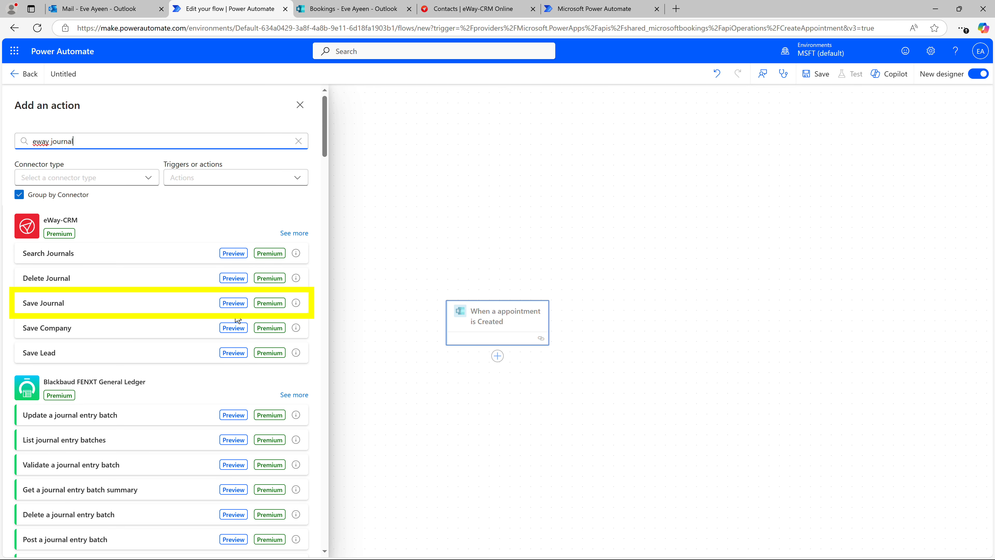
click(191, 305)
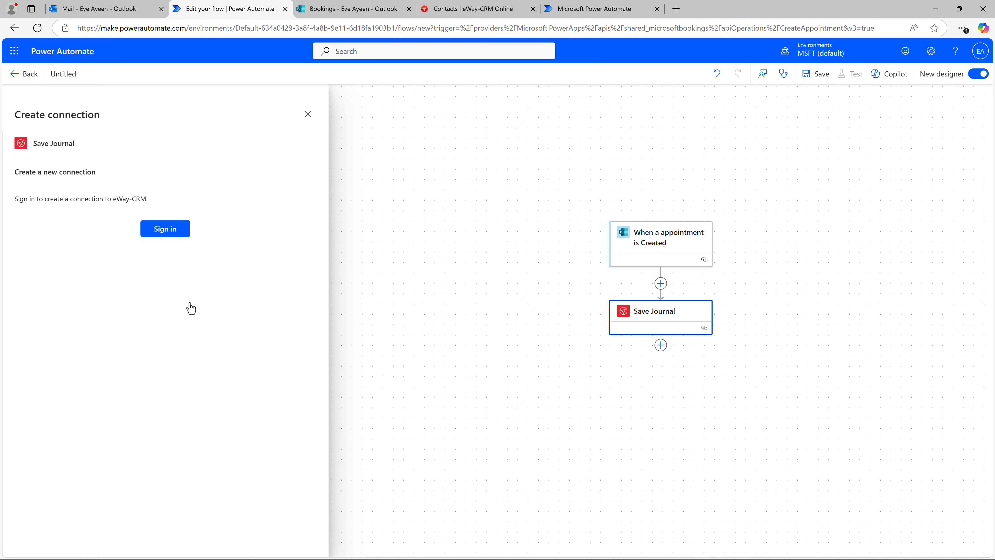
Sign in to eWay-CRM with the user's account e-mail to create the Save Journal connection.
click(171, 232)
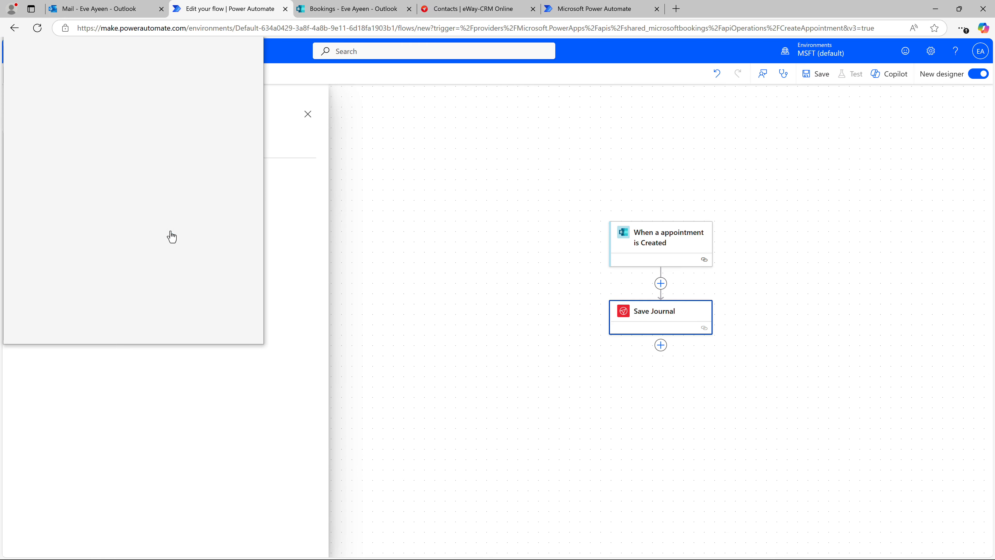
text(eve)
key(Tab)
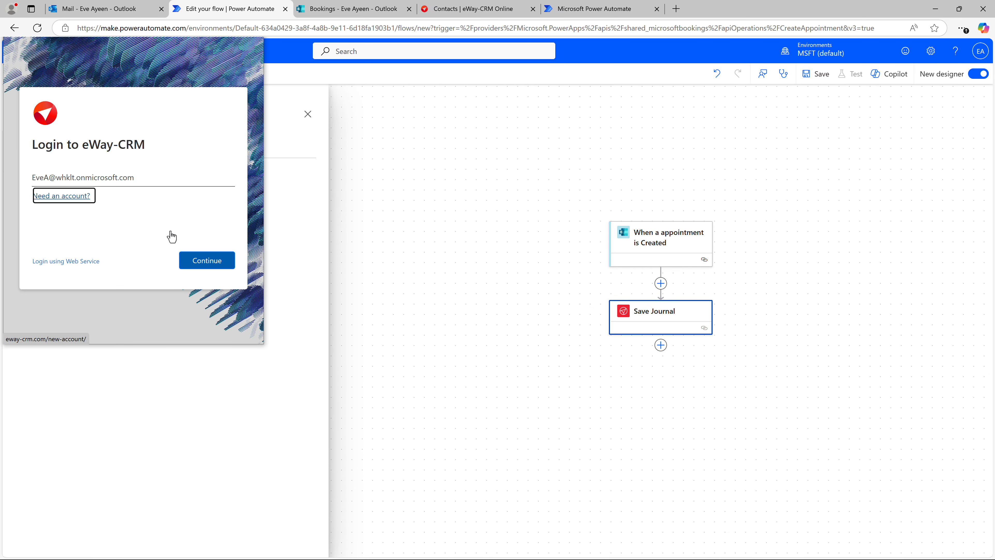
click(196, 263)
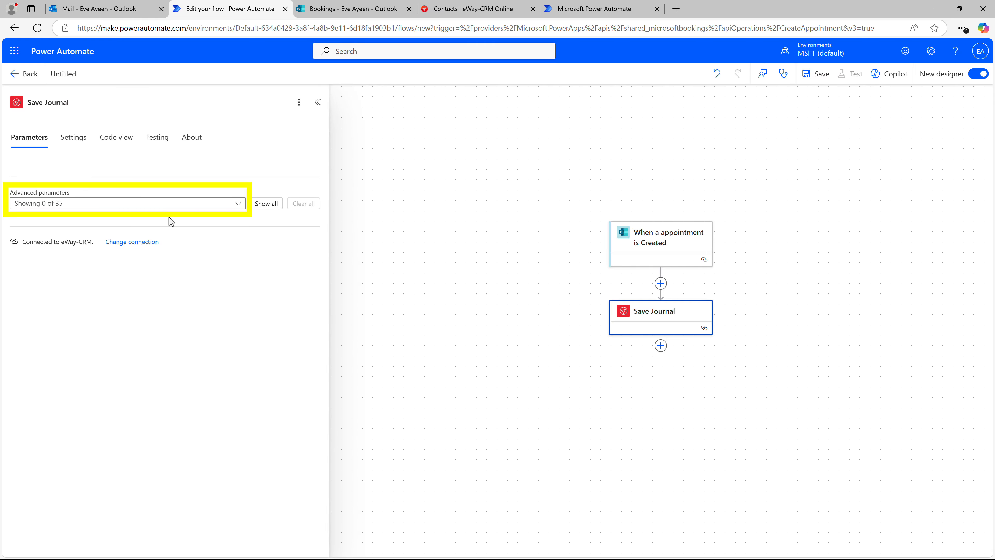
Show the FileAs, EventStart, EventEnd and Note advanced parameters of the Save Journal action.
click(169, 205)
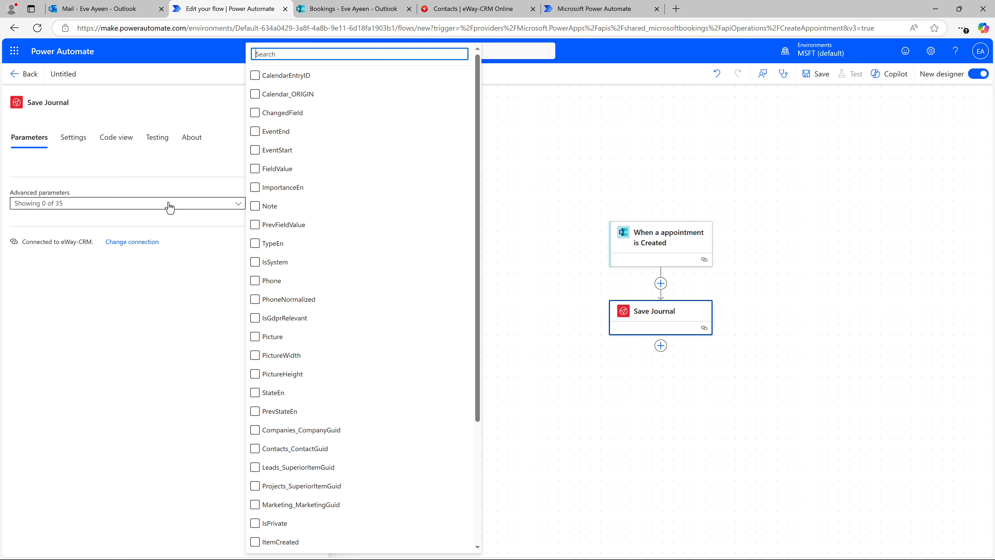
text(file)
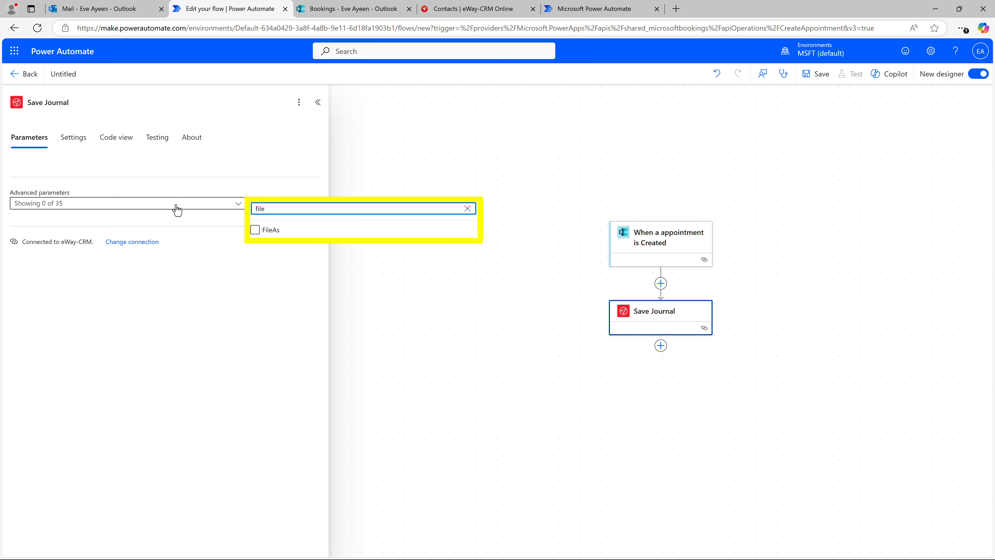
click(255, 231)
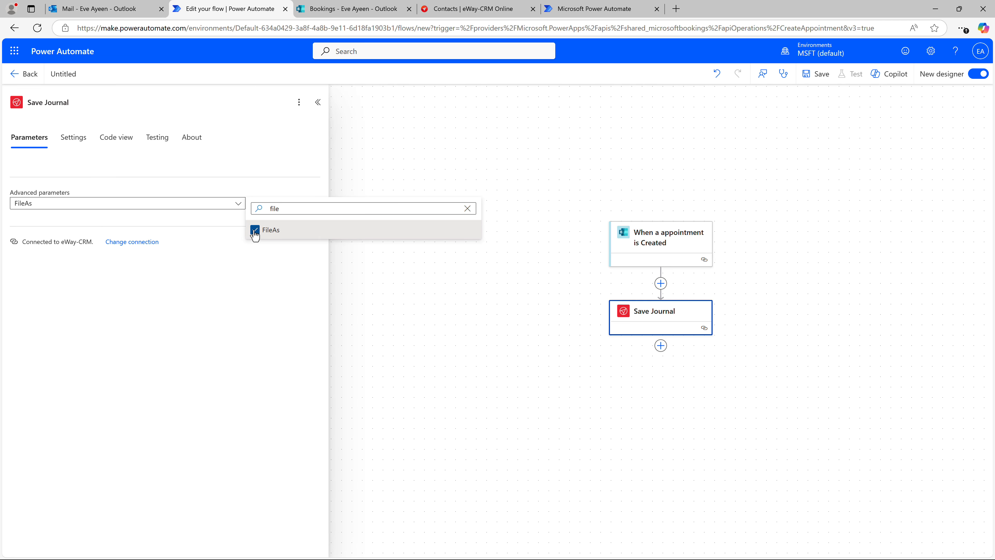
click(286, 207)
key(BackSpace)
key(BackSpace)
key(BackSpace)
key(BackSpace)
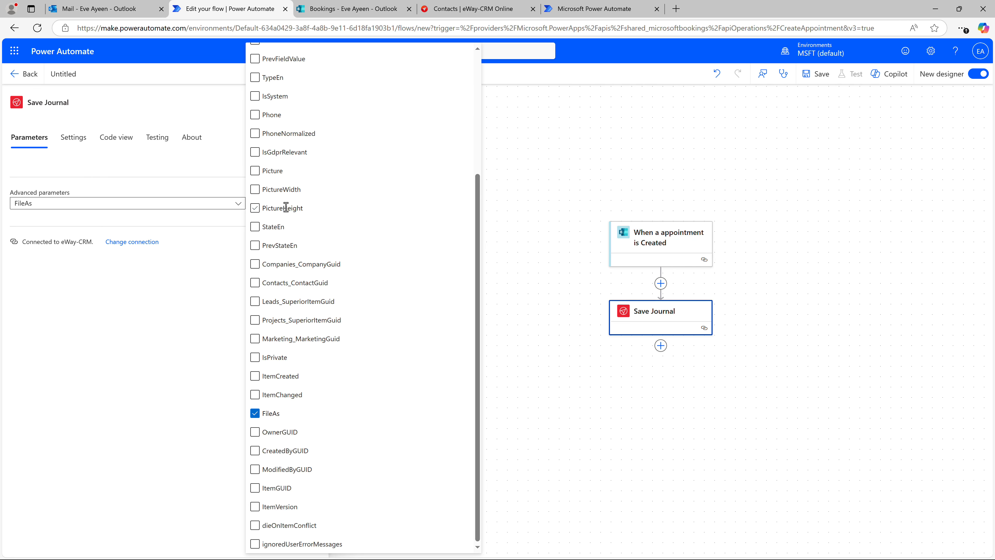
scroll(286, 207, up, 5)
click(255, 150)
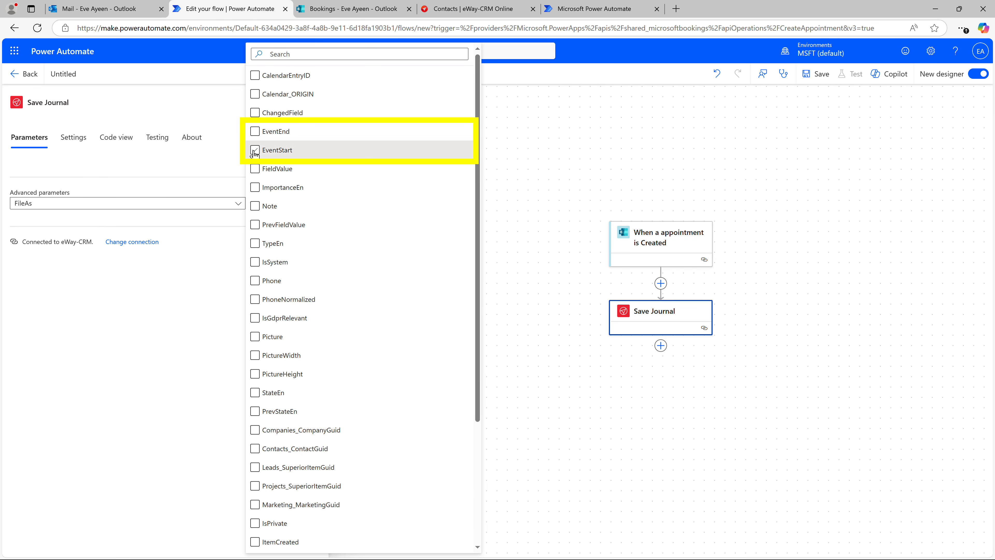
click(255, 131)
click(256, 206)
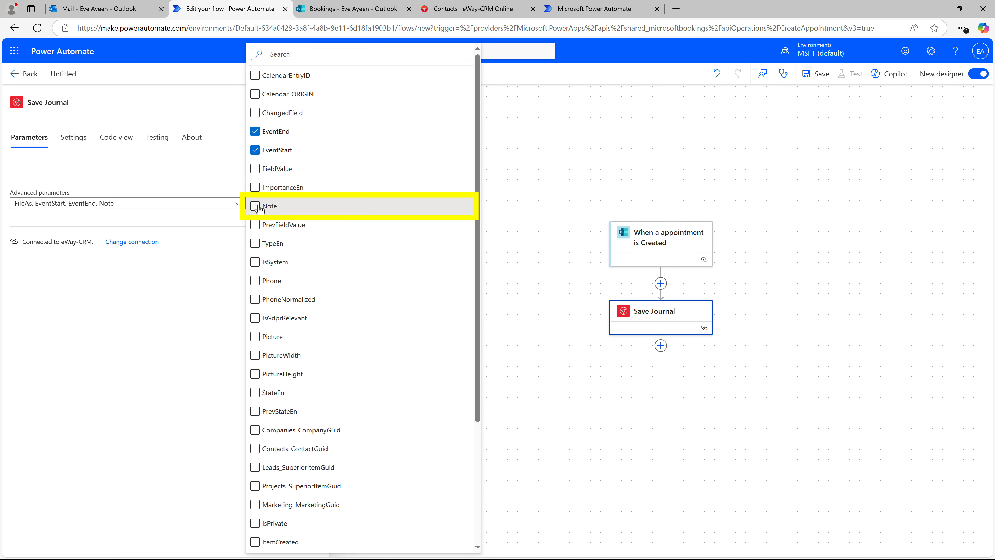
click(226, 232)
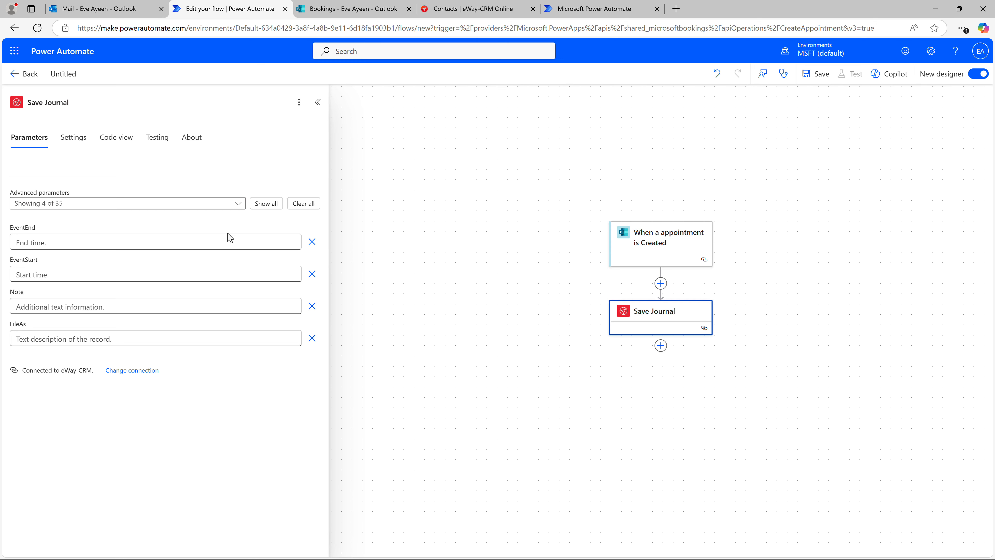
Set the Save Journal EventEnd parameter to the trigger's EndTime dynamic value.
click(222, 239)
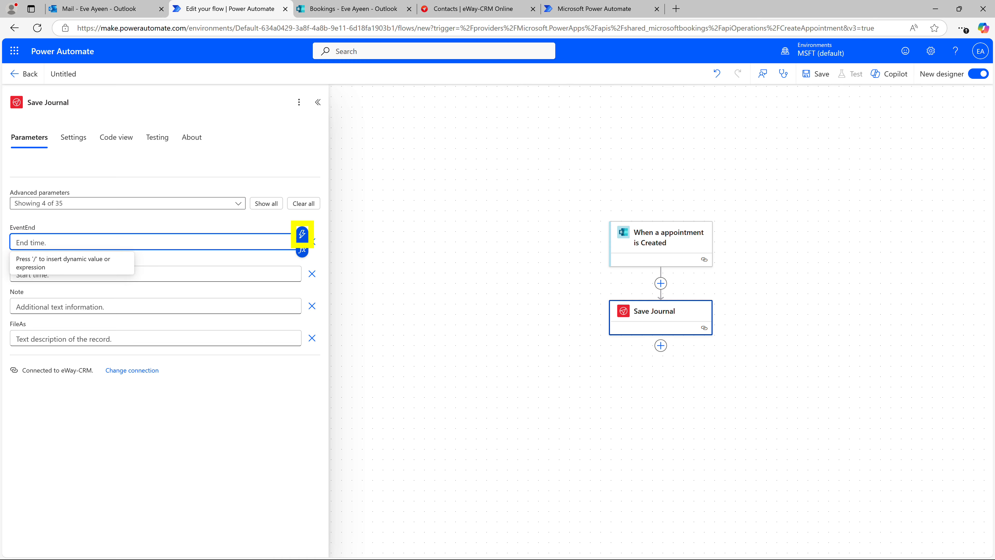
click(302, 235)
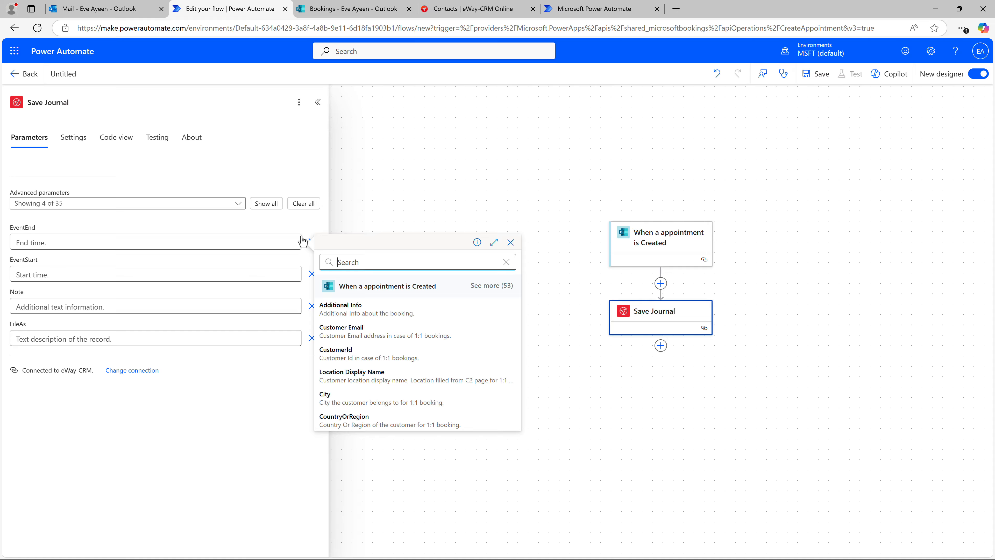
click(486, 286)
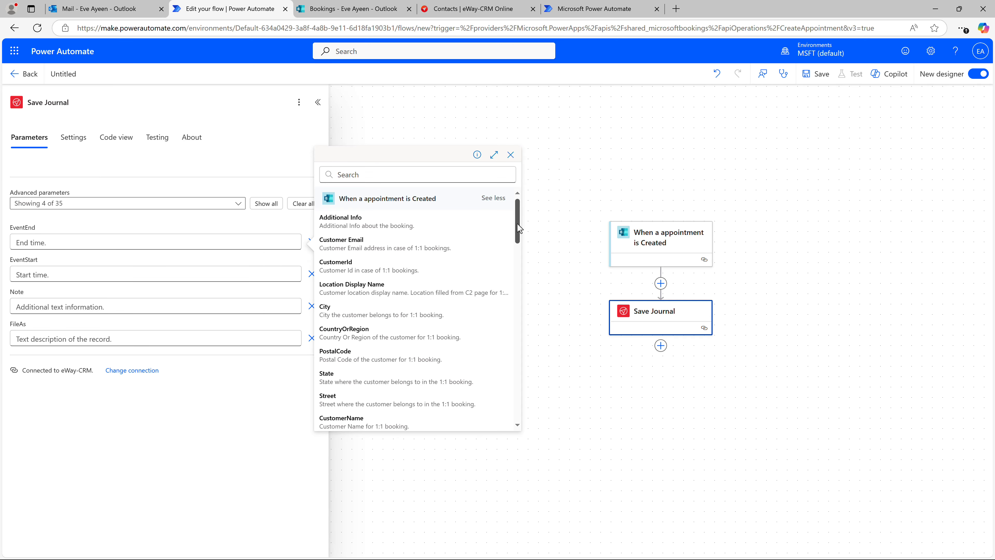
drag(519, 227, 520, 341)
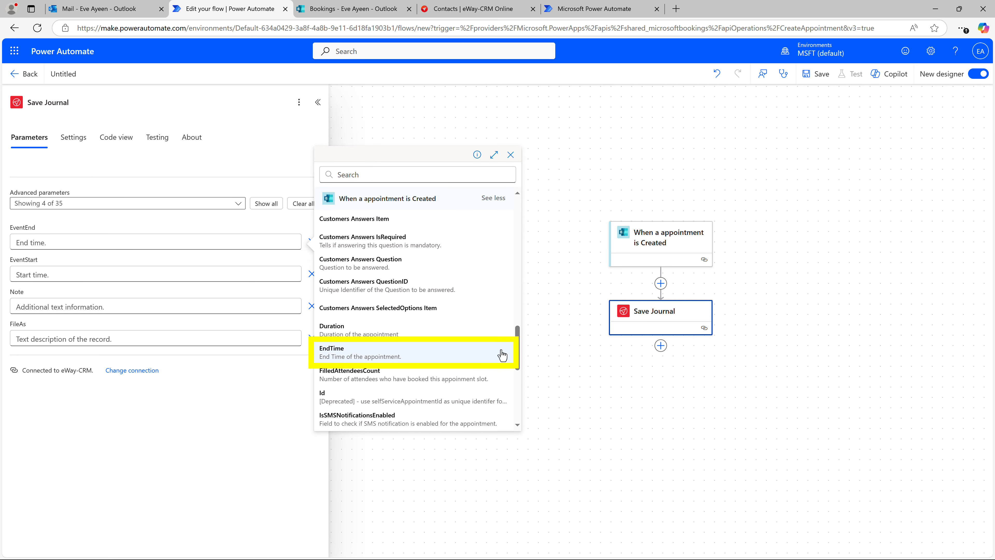
click(477, 355)
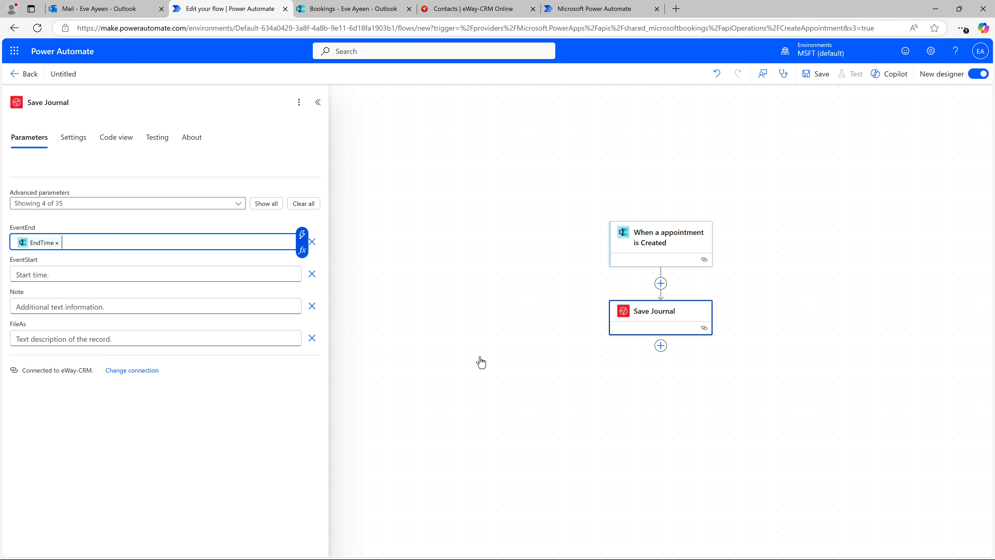
Set the EventStart parameter to the trigger's Start Time dynamic value.
click(255, 275)
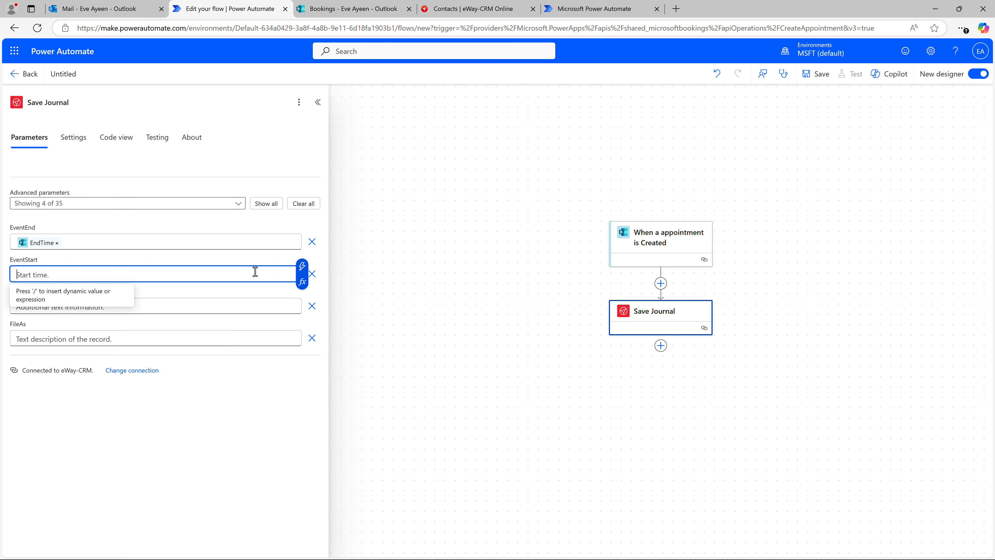
click(301, 273)
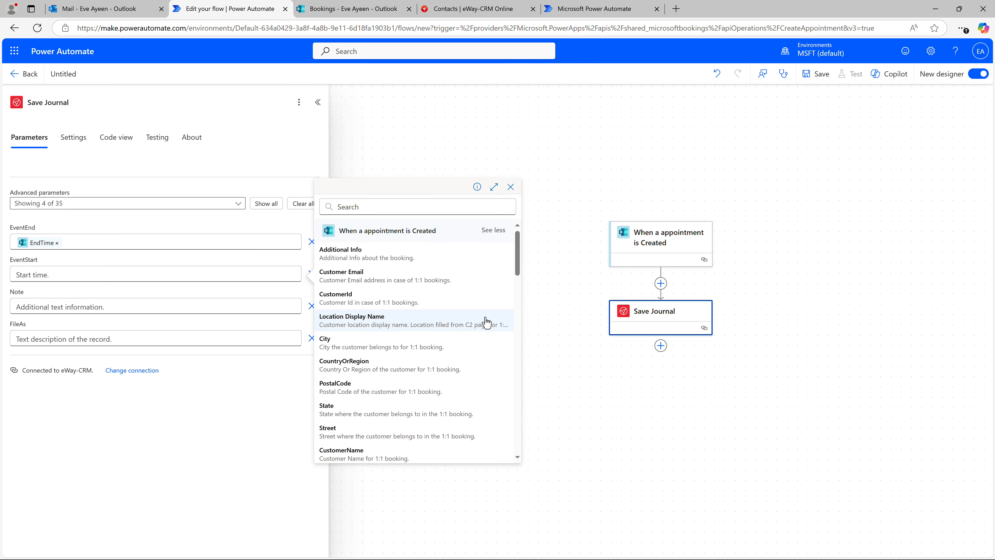
drag(515, 267, 528, 442)
click(464, 416)
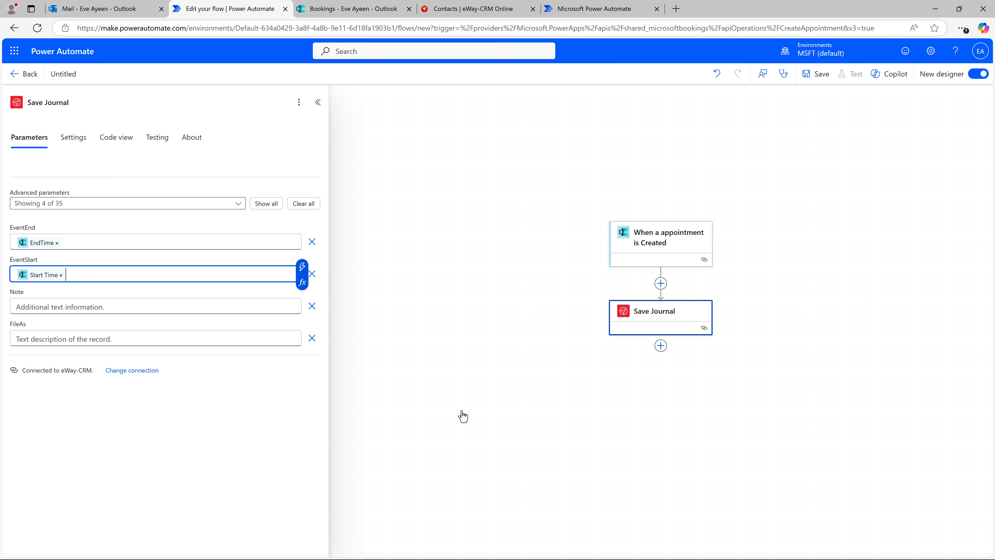
Fill the Note parameter with the Customer Email, CustomerPhone and CustomerNotes dynamic values, each on its own line.
click(270, 307)
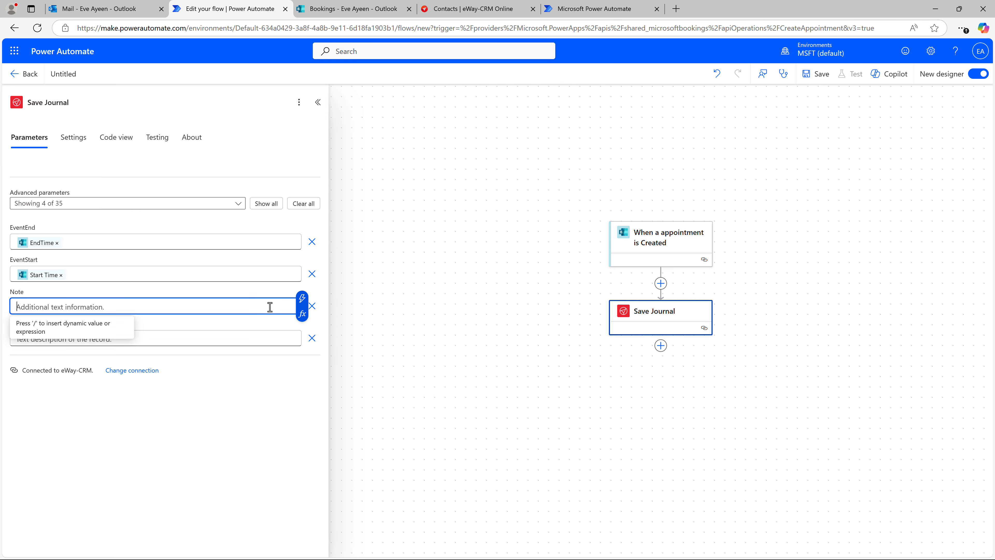
click(301, 303)
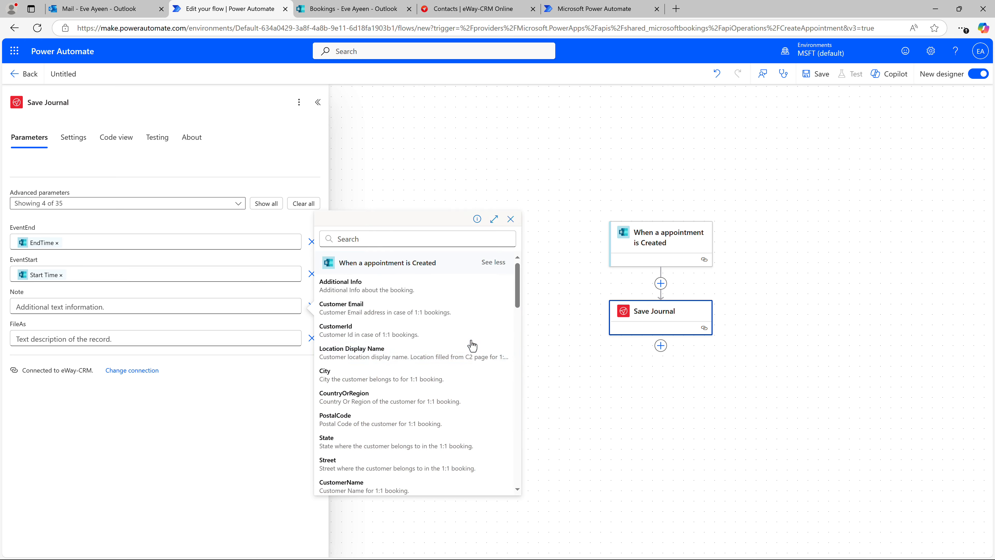
click(454, 313)
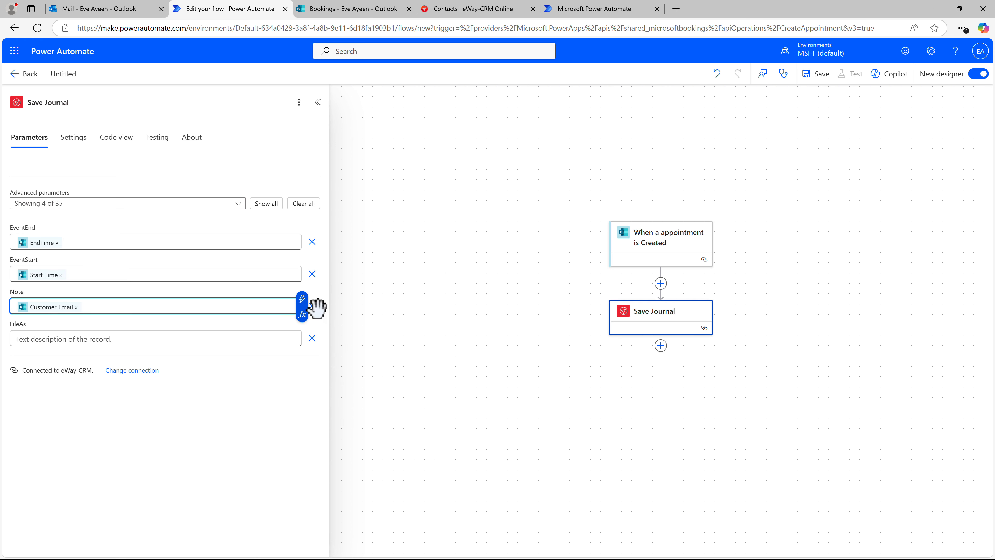
key(Return)
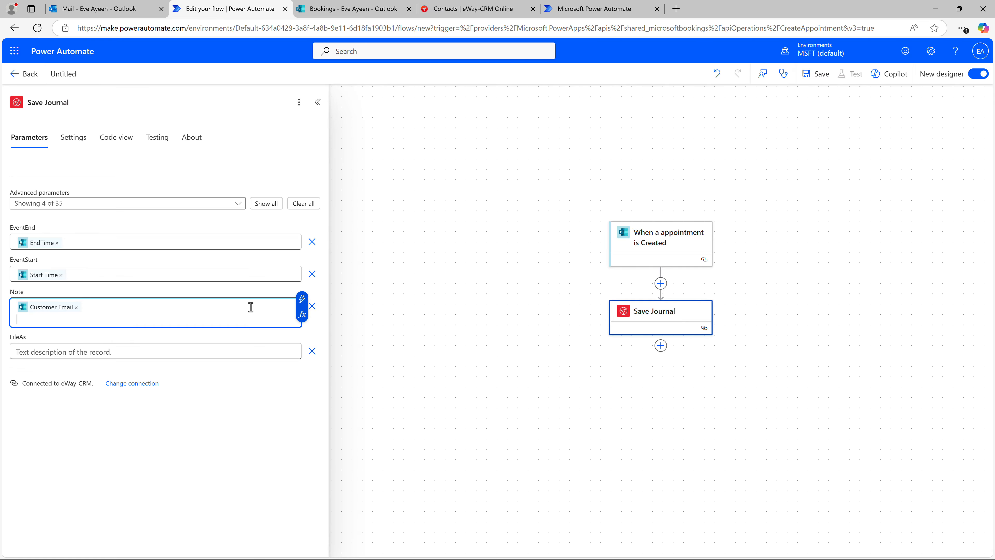
click(301, 299)
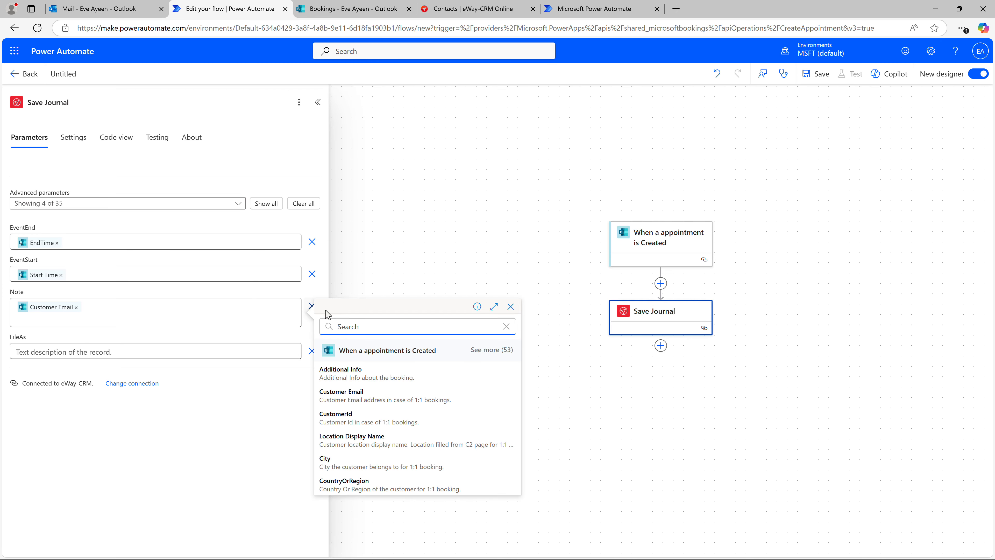
click(485, 352)
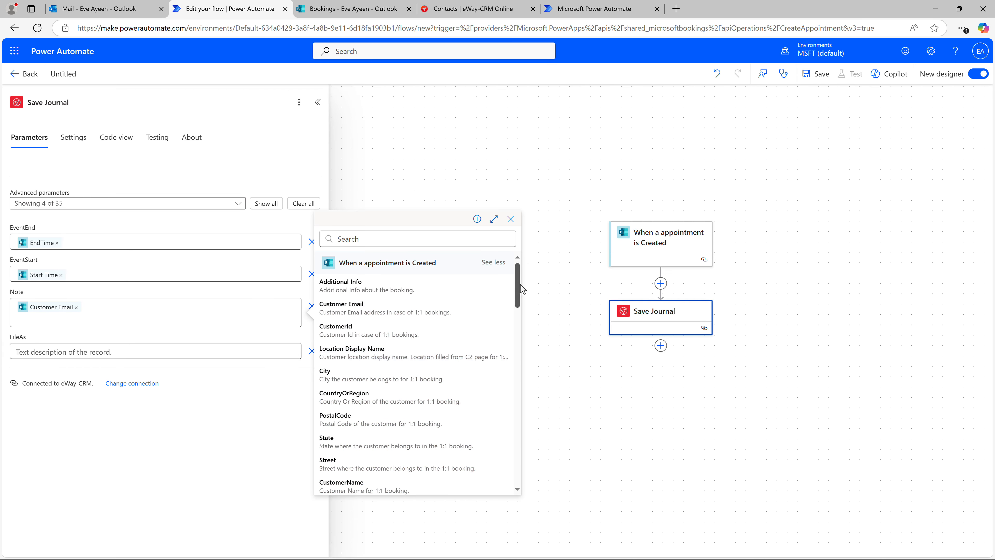
drag(520, 284, 518, 337)
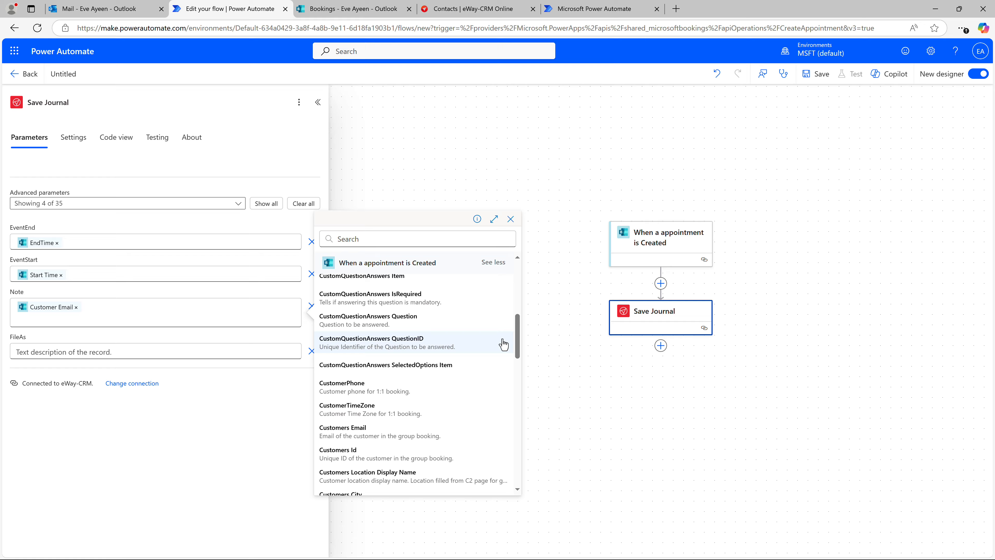
click(412, 385)
key(Return)
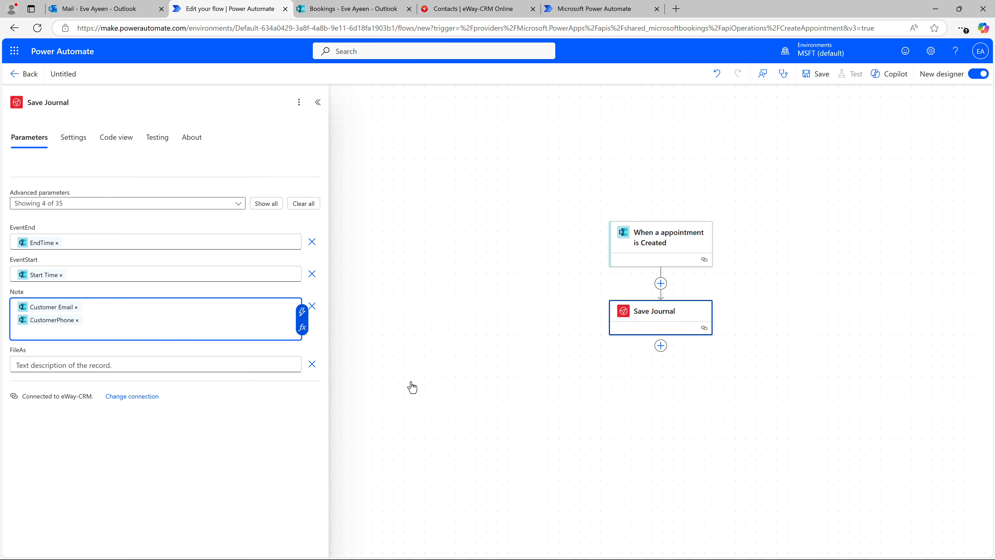
click(302, 312)
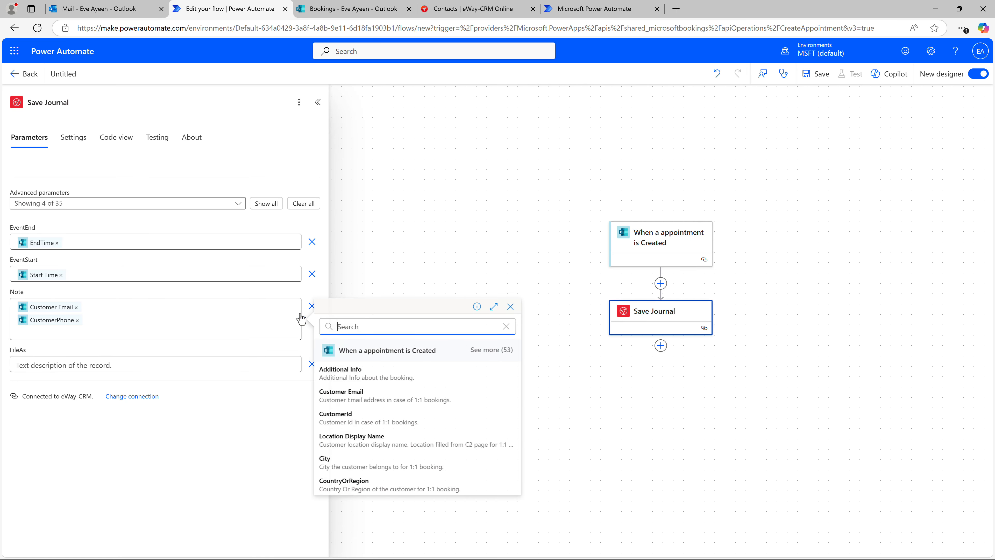
click(483, 351)
drag(517, 288, 518, 309)
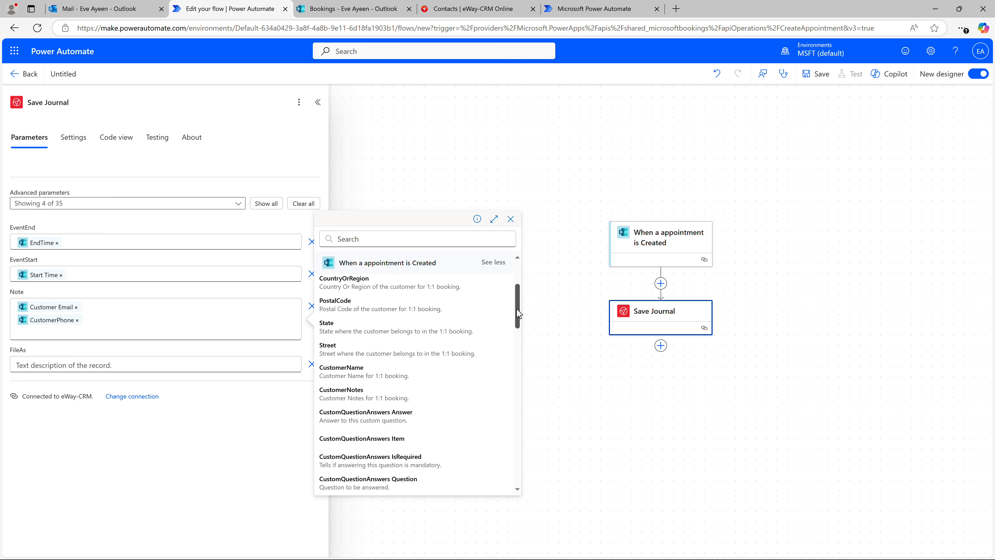
click(371, 395)
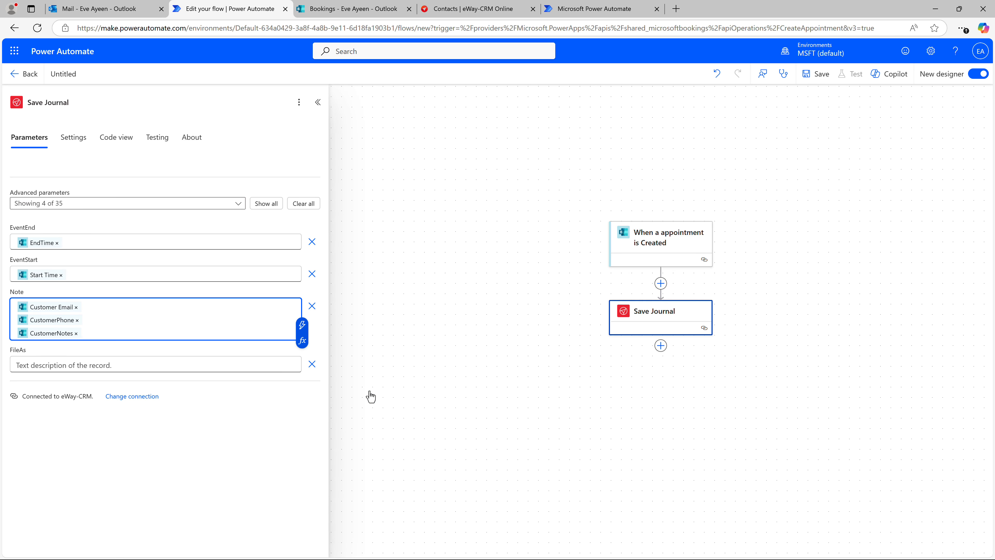
Set FileAs to 'Meeting with' followed by the CustomerName dynamic value, and save the flow.
click(274, 364)
text(Meeting with)
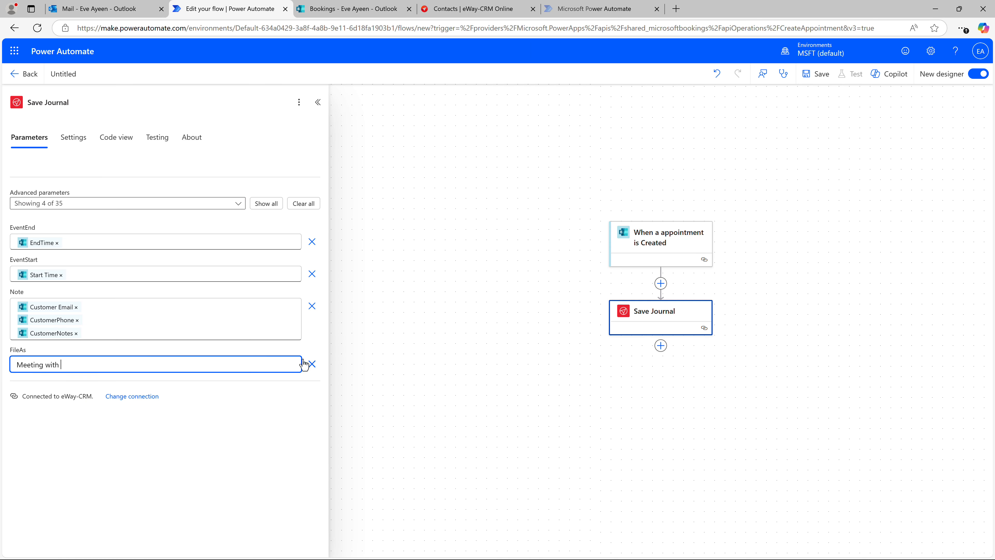
click(312, 363)
click(494, 409)
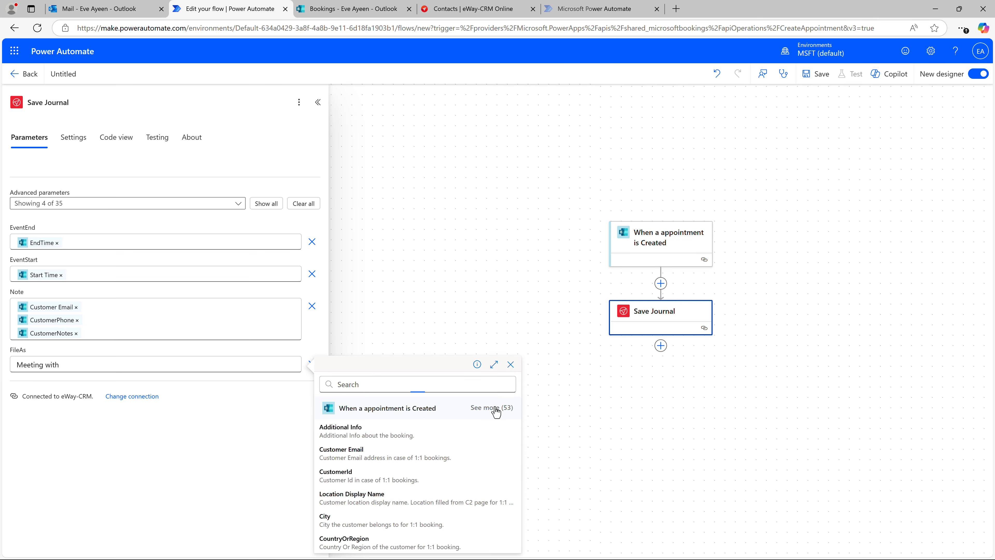
click(419, 545)
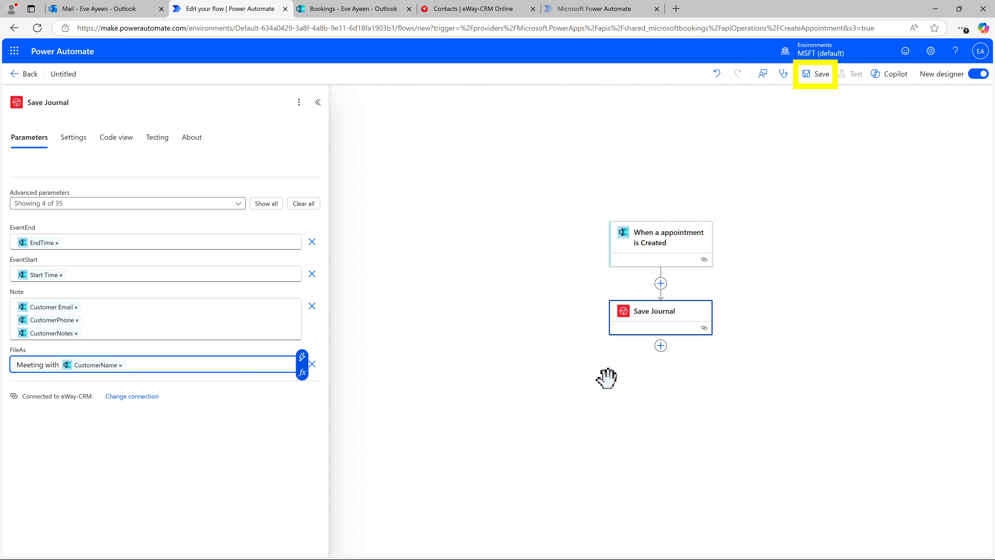
click(821, 74)
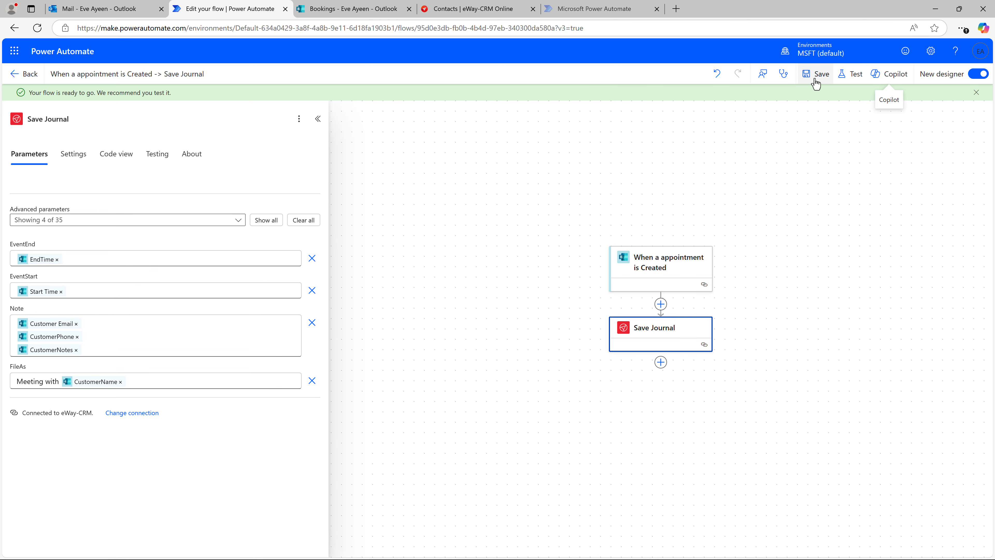
Insert the eWay-CRM Search Contacts action between the trigger and Save Journal, searching for 'eway'.
click(661, 304)
text(eway)
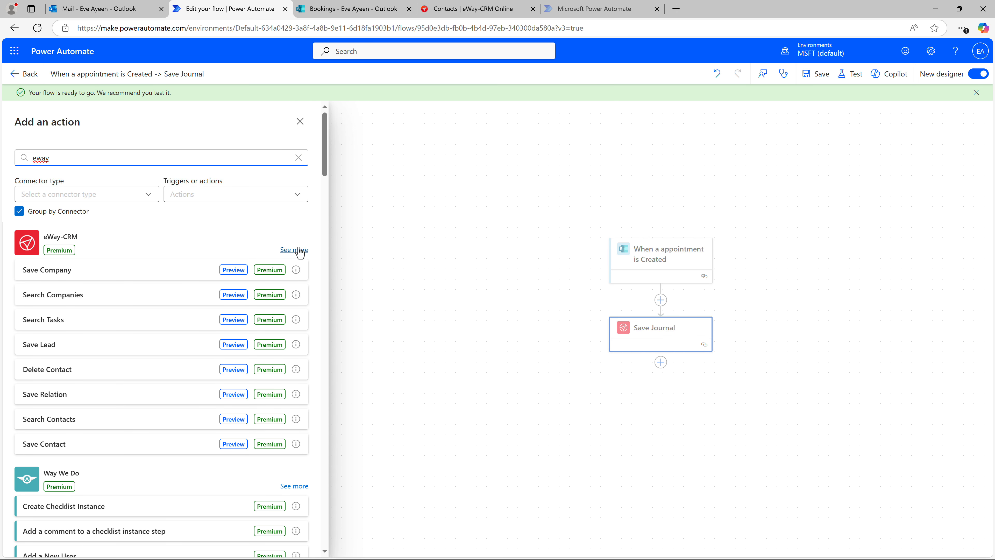
click(299, 250)
scroll(325, 314, down, 5)
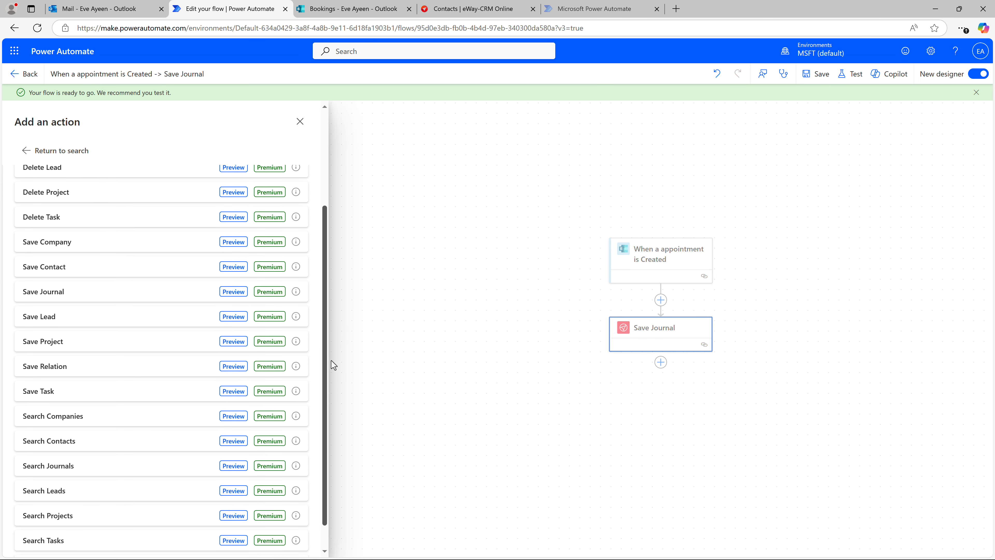
click(166, 414)
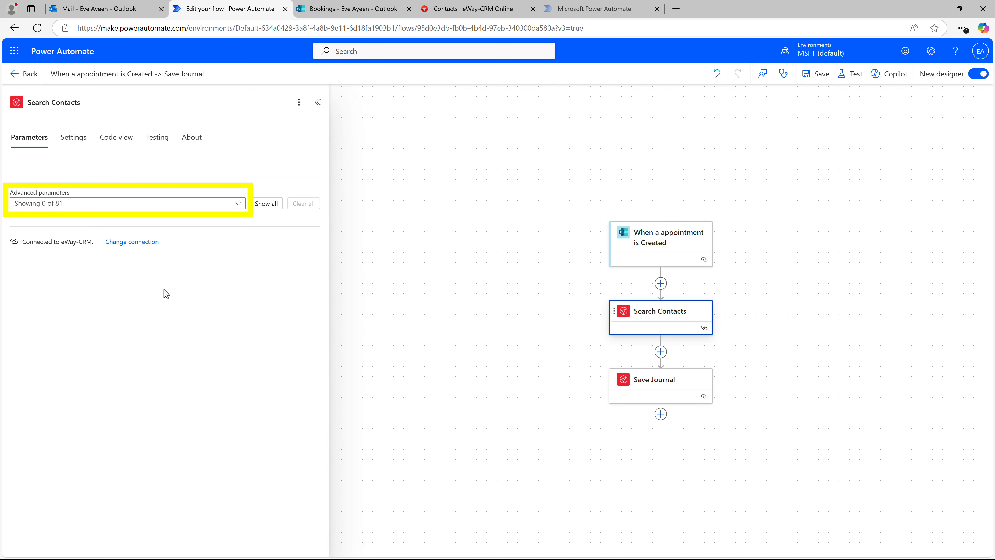
Show the Email1Address parameter of Search Contacts and set it to the Customer Email dynamic value.
click(178, 208)
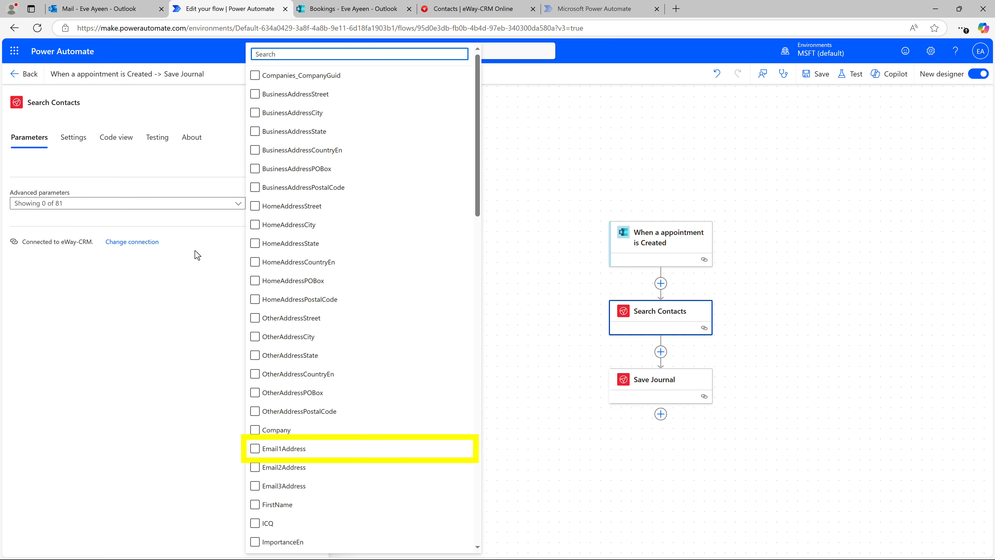
click(268, 448)
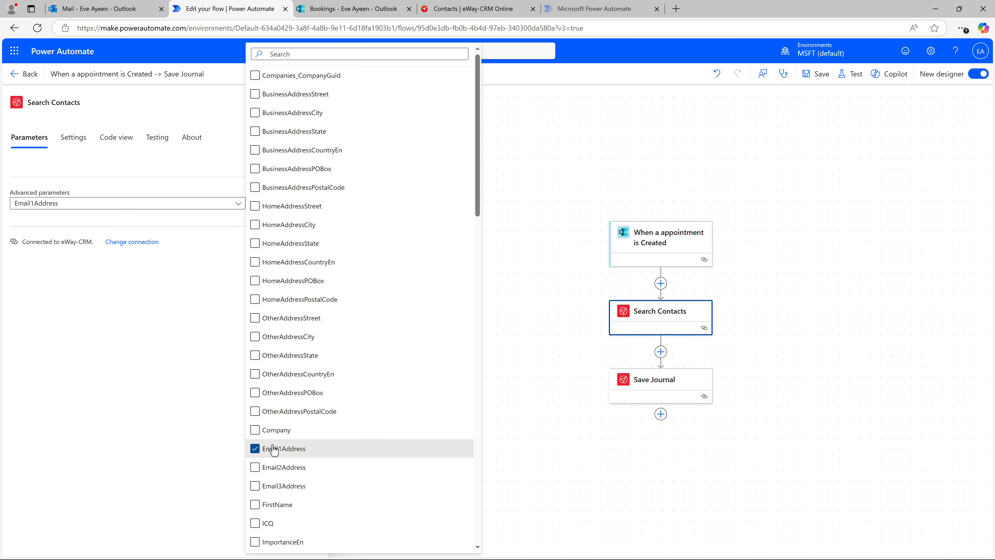
click(212, 393)
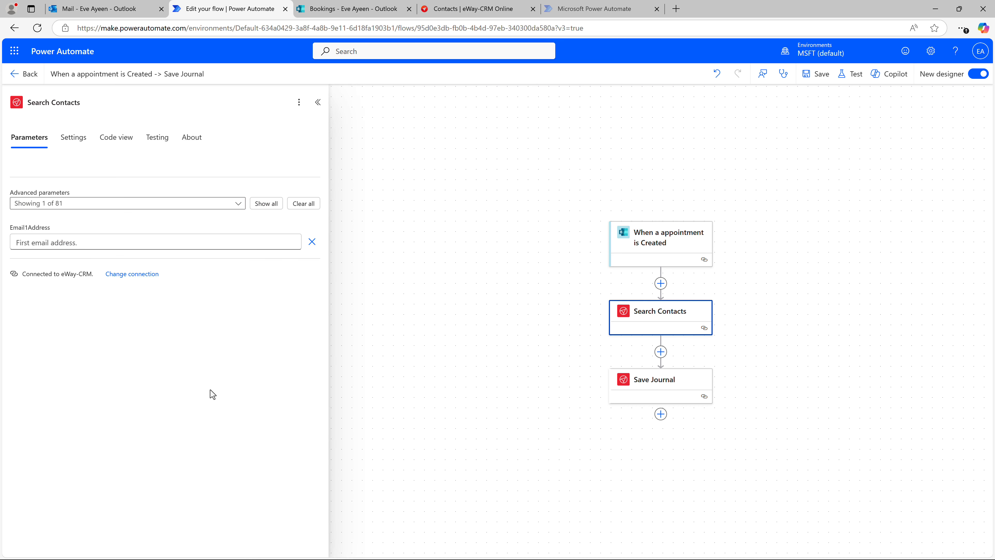
click(199, 243)
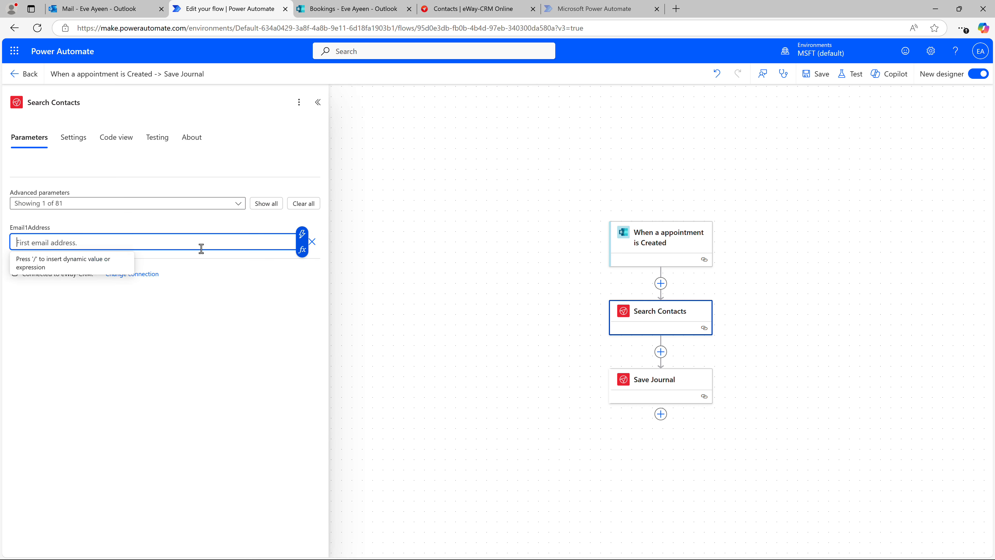
click(302, 235)
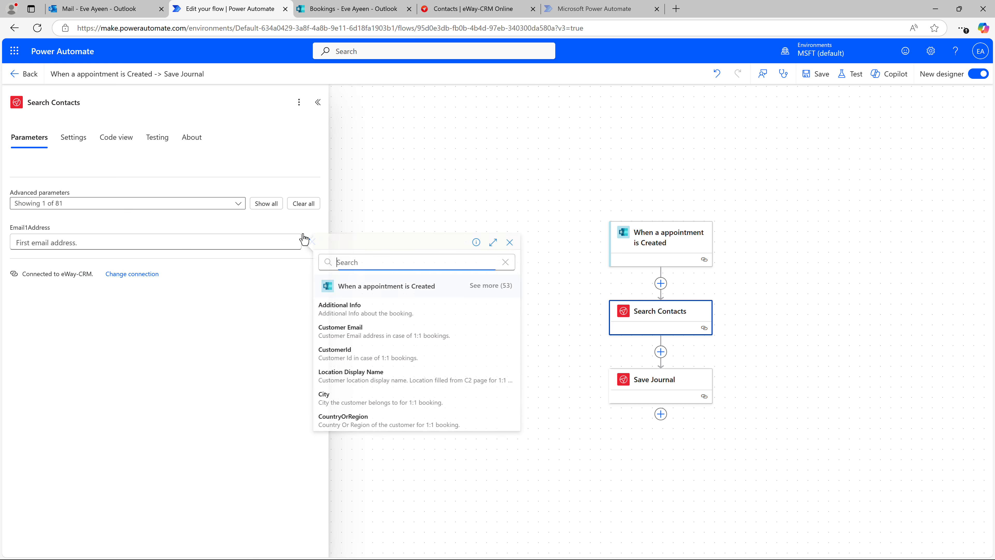
click(482, 287)
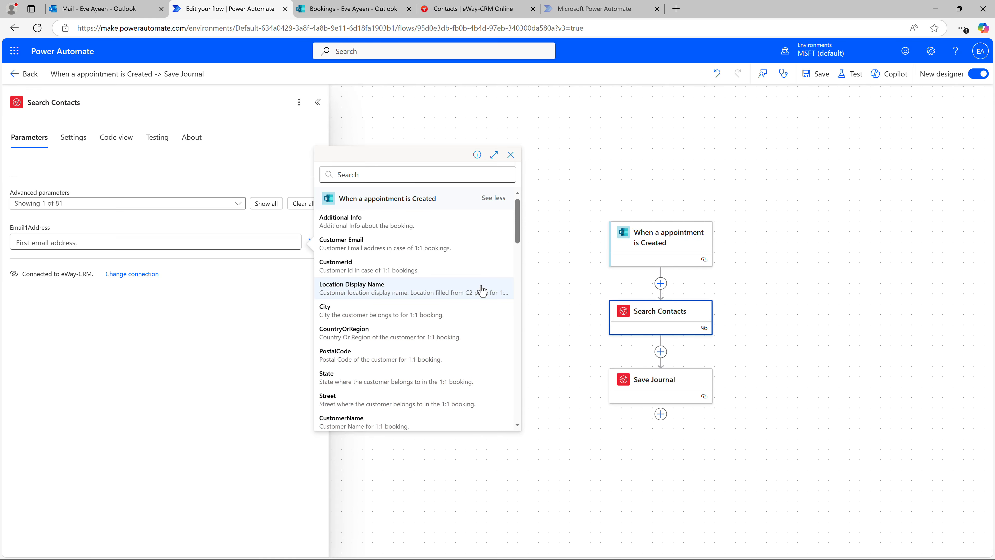
click(435, 248)
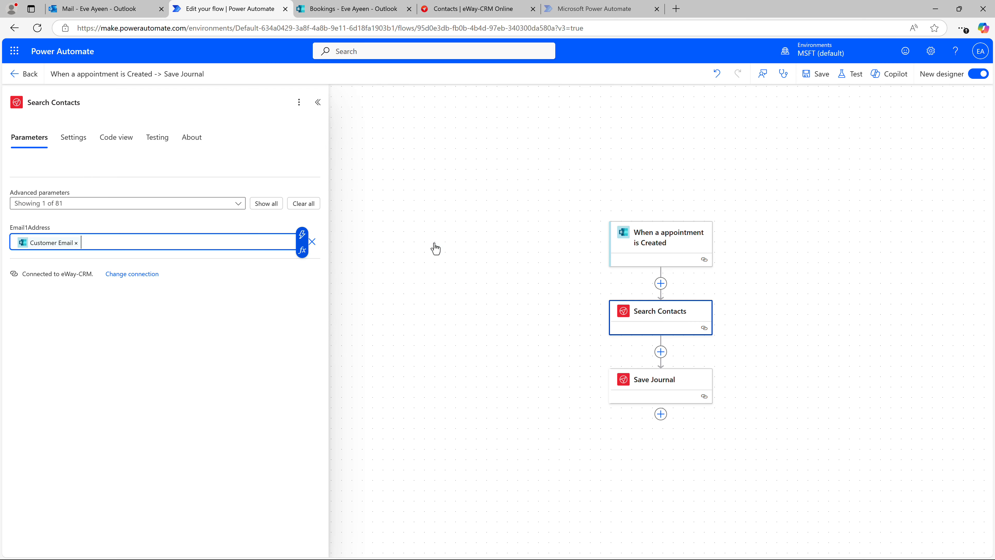
Open the Save Journal action and show its Contacts_ContactGuid advanced parameter.
click(641, 387)
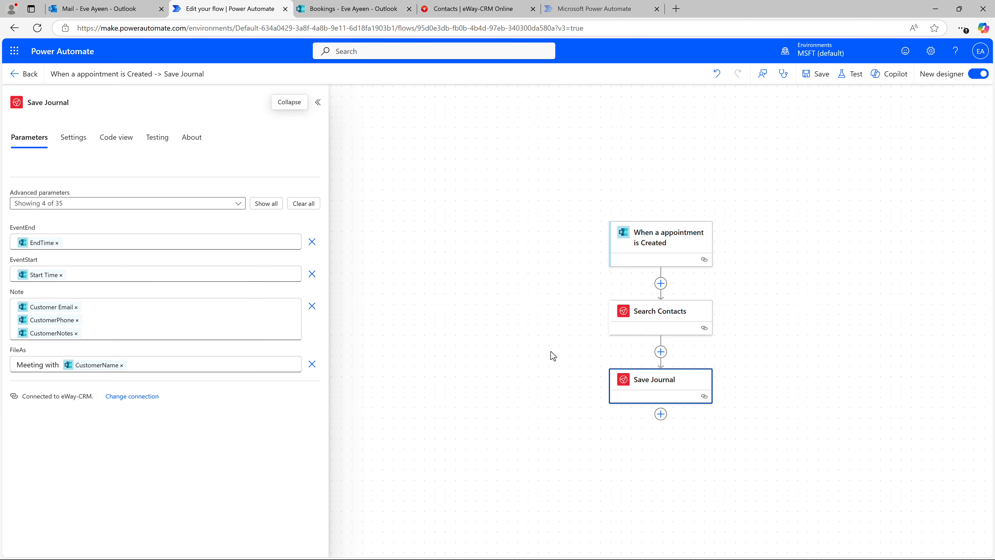
click(220, 208)
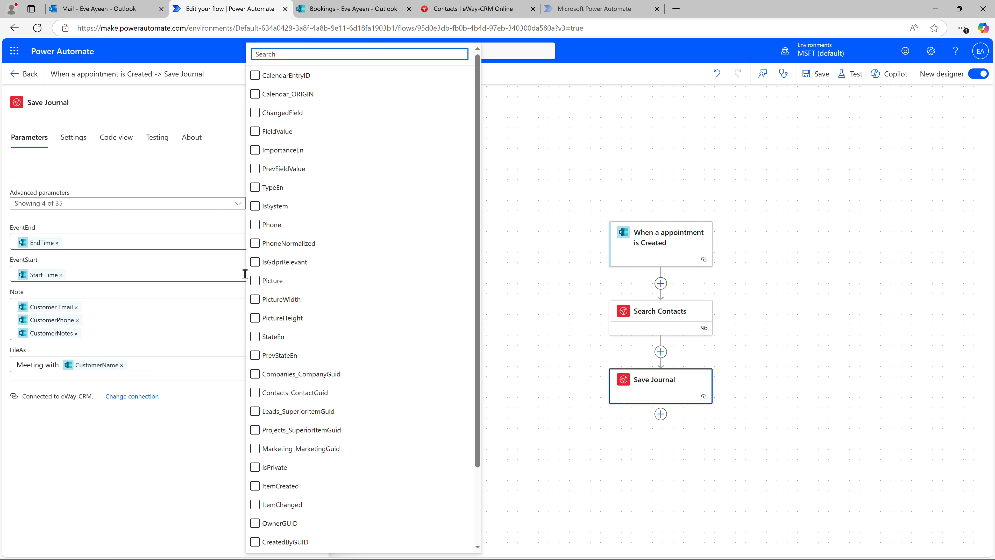
click(283, 396)
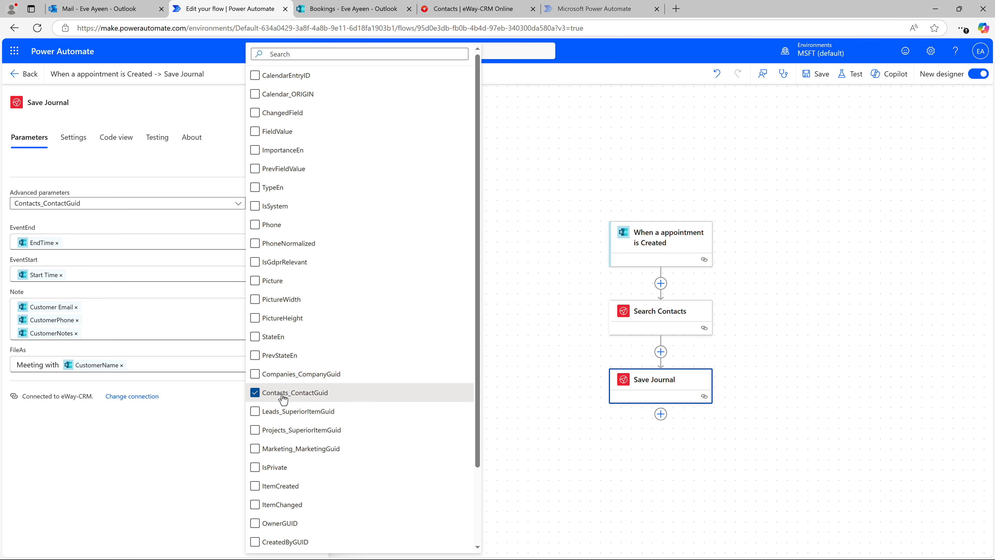
click(221, 418)
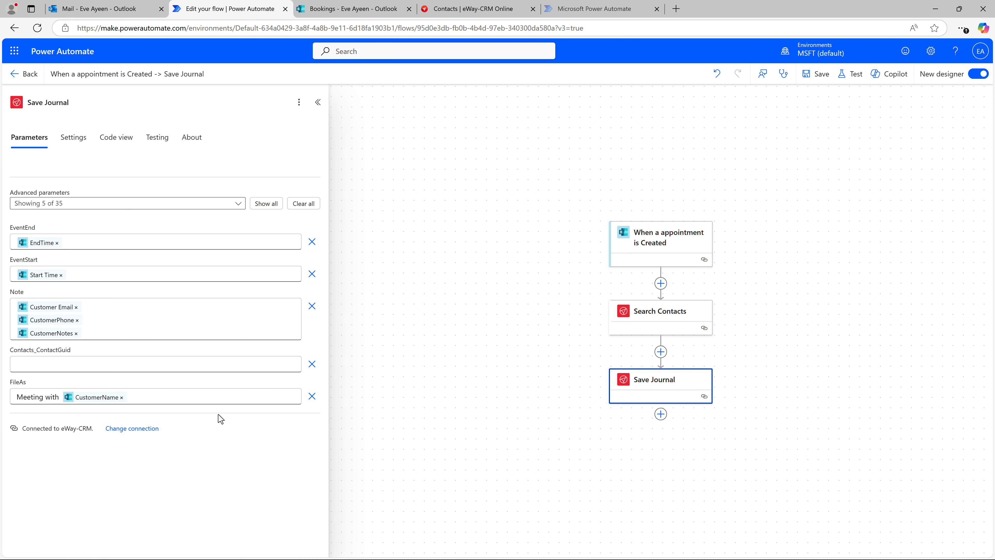
Set Contacts_ContactGuid to the Search Contacts Data ItemGUID dynamic value, and save the flow.
click(231, 370)
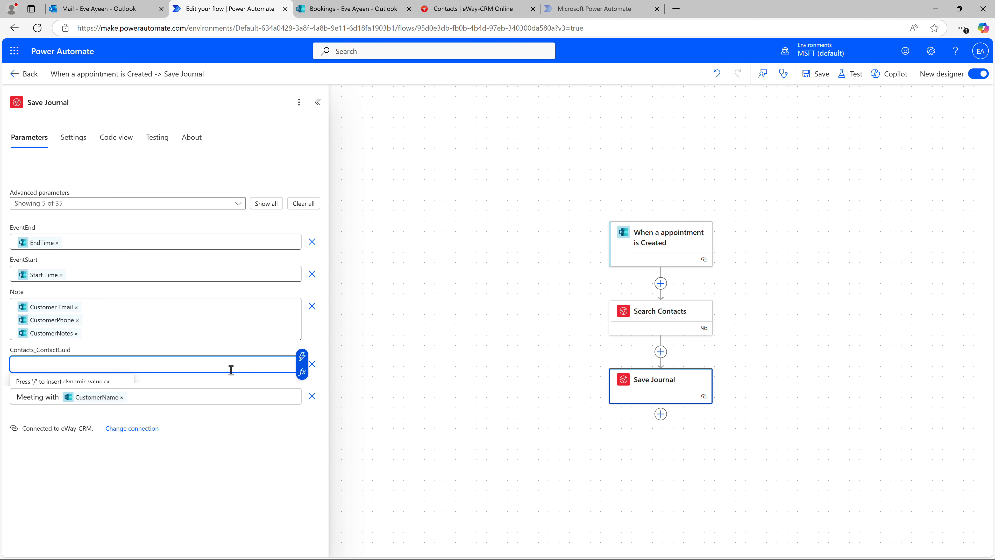
click(300, 358)
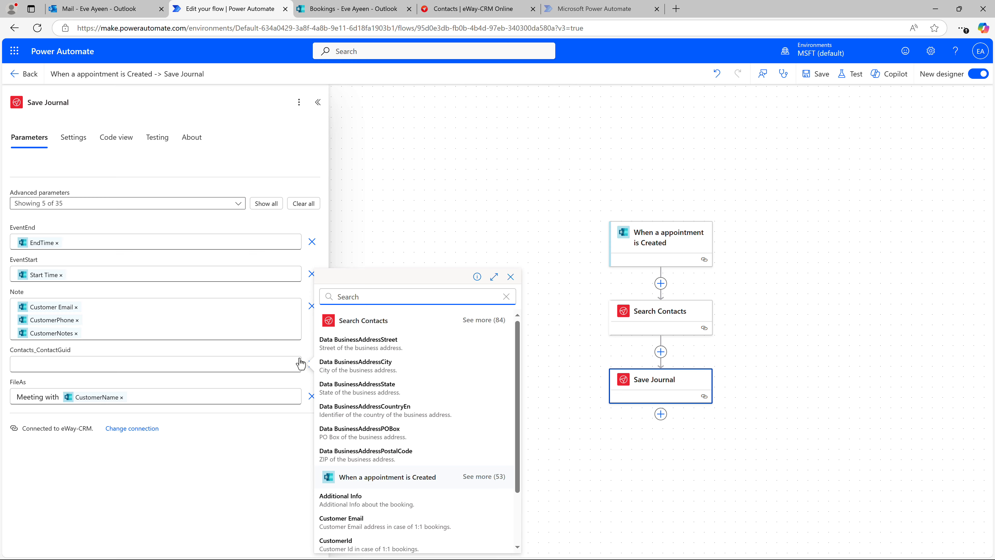
click(472, 320)
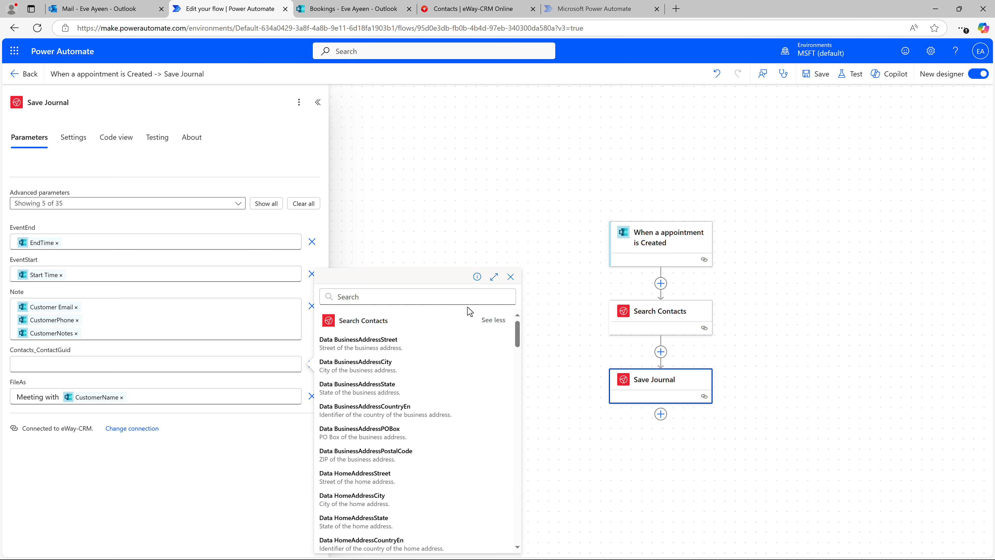
click(445, 300)
text(itemgui)
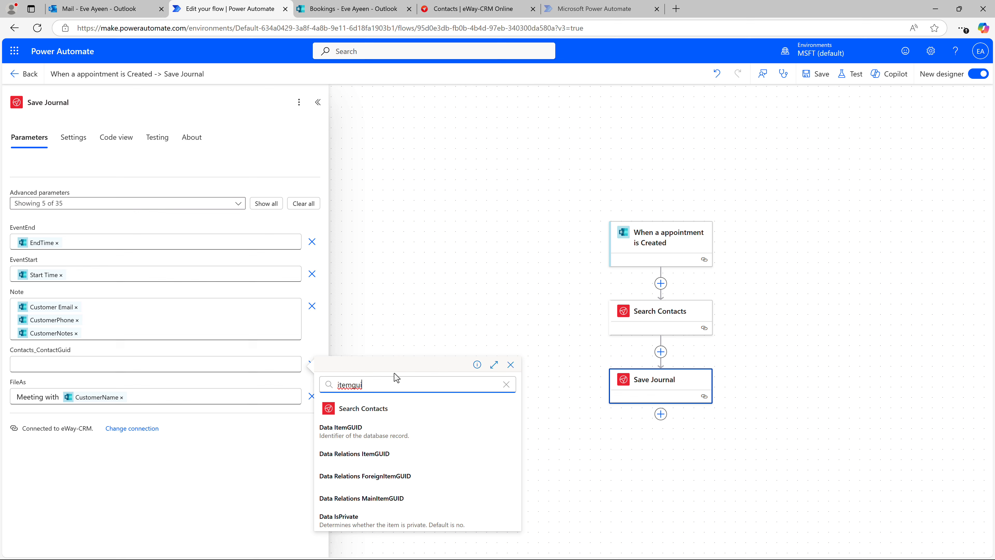
click(370, 429)
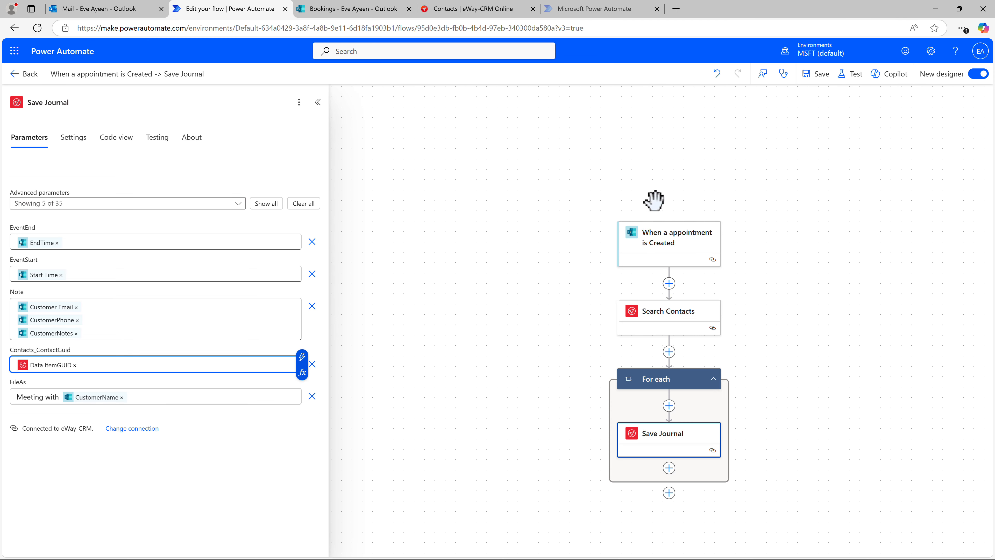
click(817, 81)
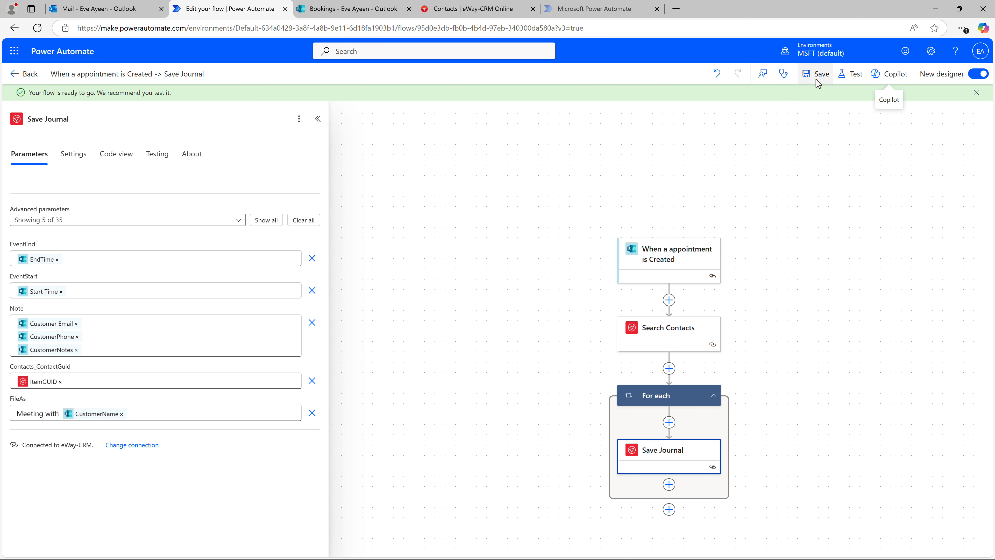
Open the shared Bookings page and choose a 30minute meeting with the staff member on March 27 at 3:00 PM.
click(357, 12)
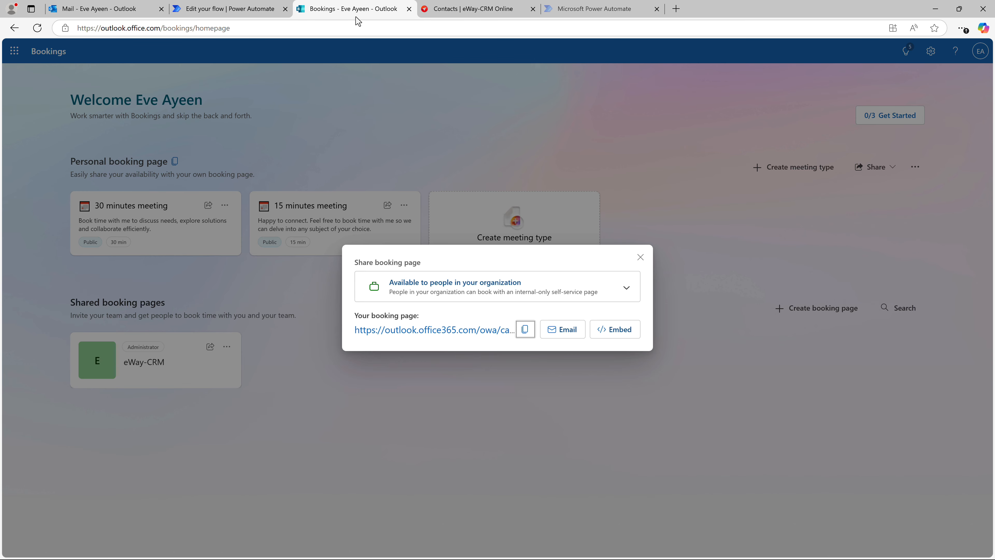
click(433, 332)
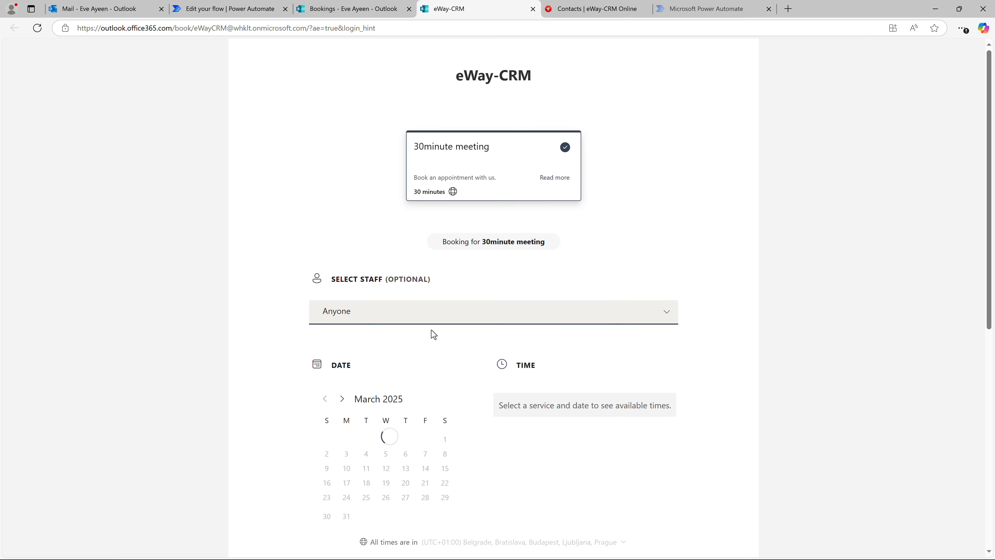
click(430, 320)
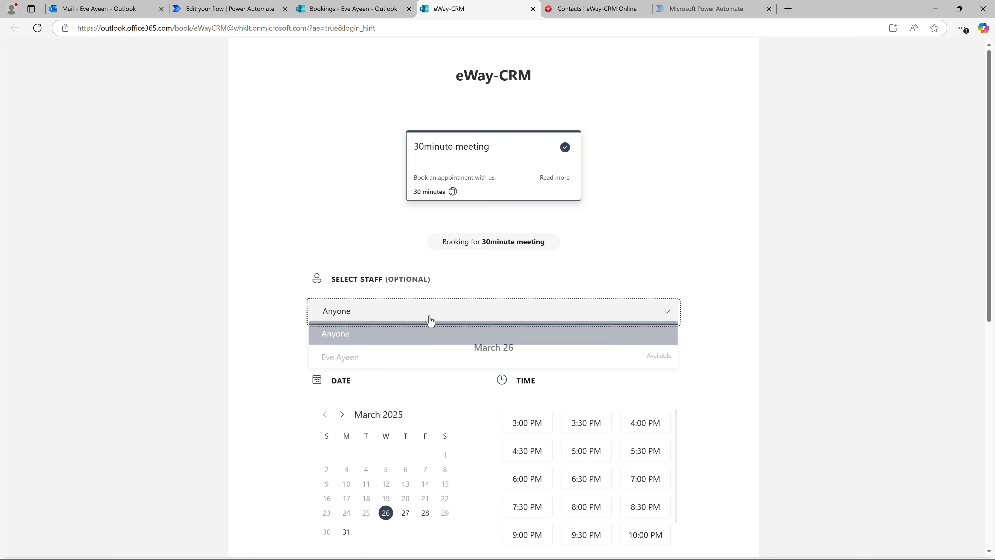
click(430, 359)
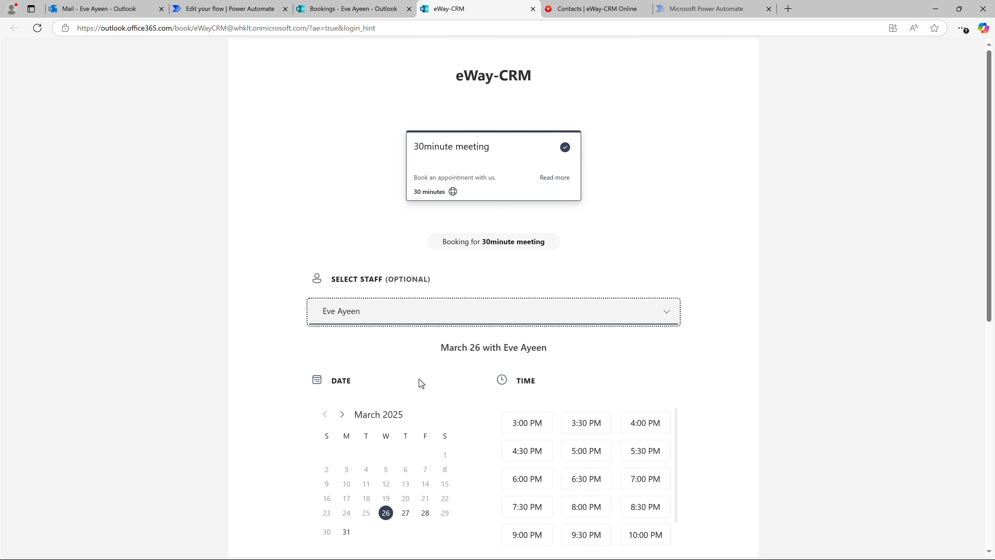
click(409, 515)
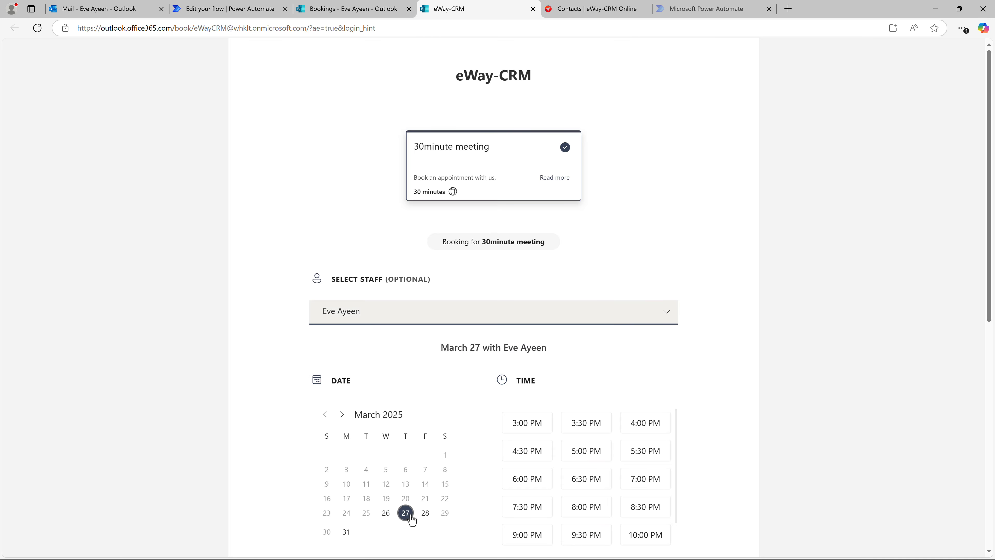
click(533, 429)
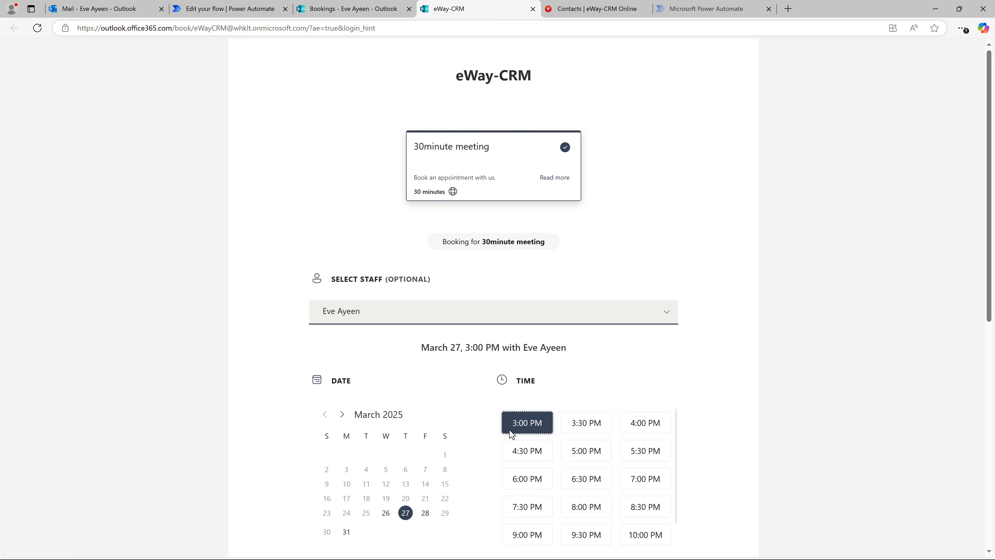
Enter the special request 'I'd like to discuss a maintenance of our manufacturing equipment.' and book the appointment.
scroll(493, 435, down, 10)
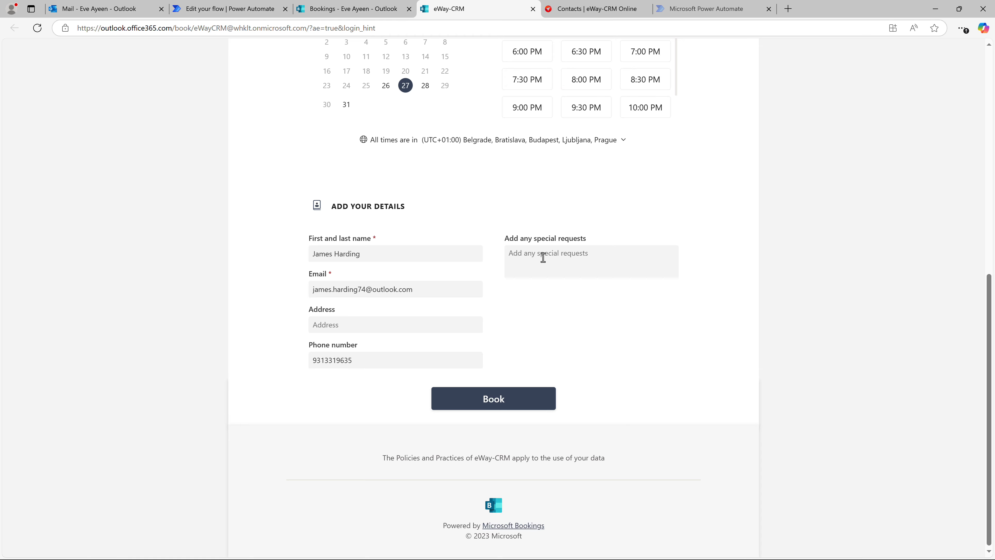
click(543, 258)
text(I'd like to discuss a maintenance of our manufacturing equipment.)
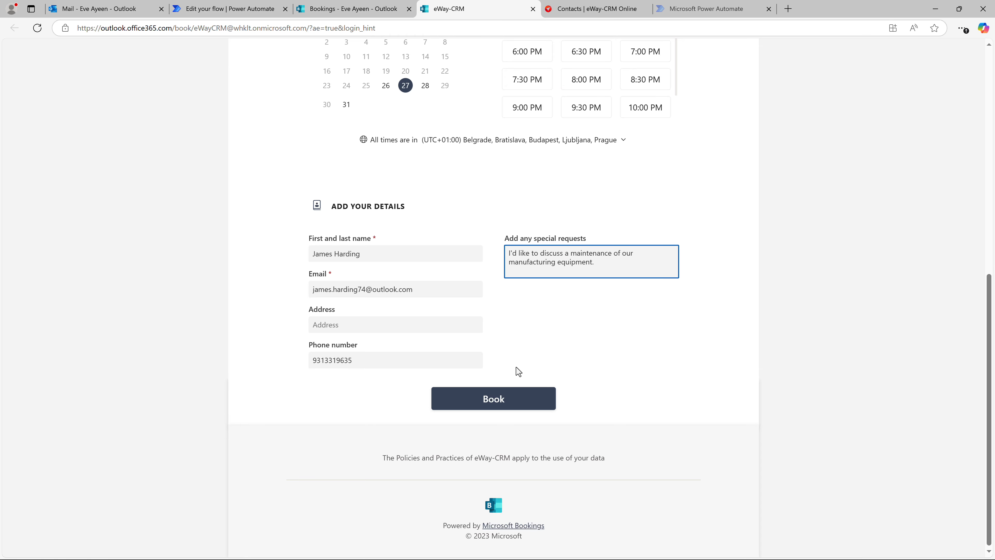
click(507, 400)
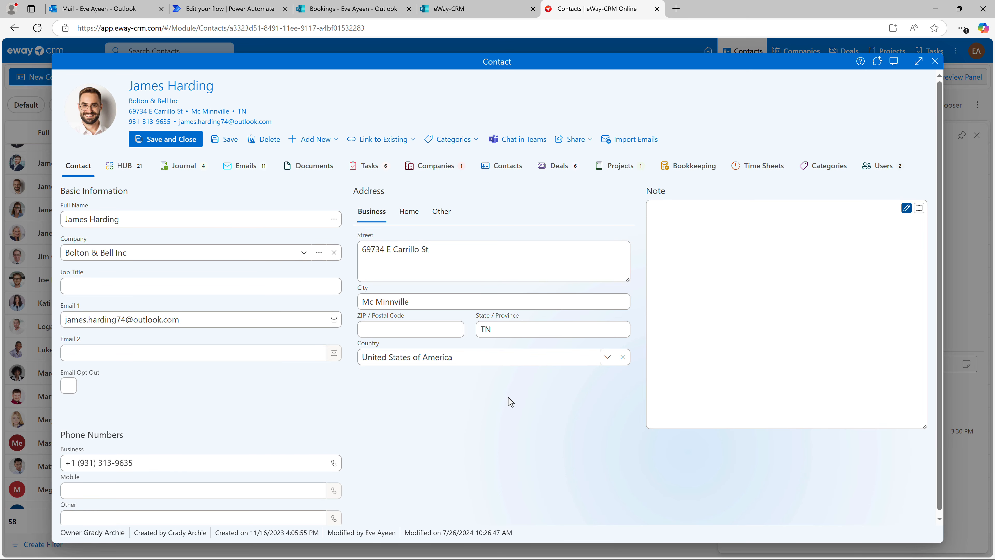
Open the contact's HUB in eWay-CRM and the new meeting journal entry to check its details.
click(132, 169)
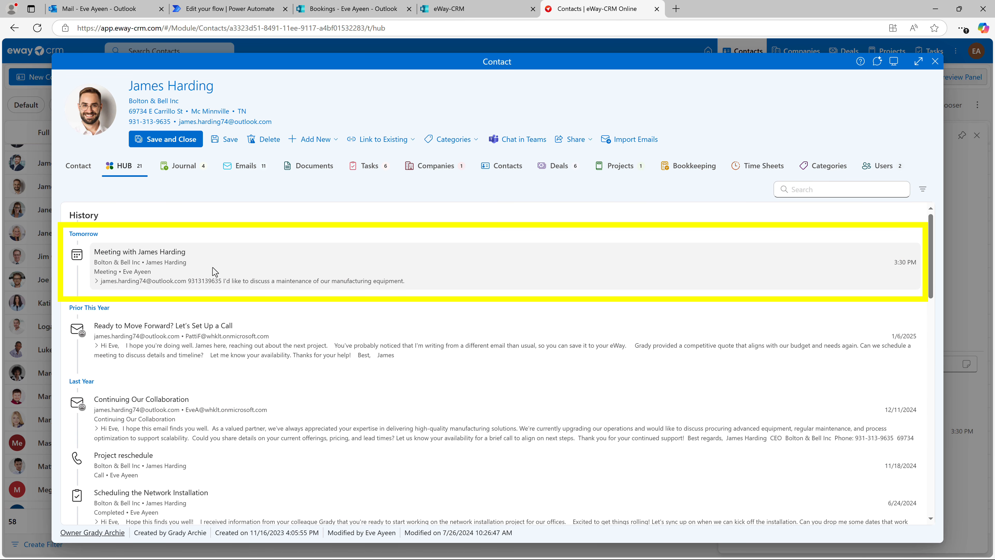
click(215, 272)
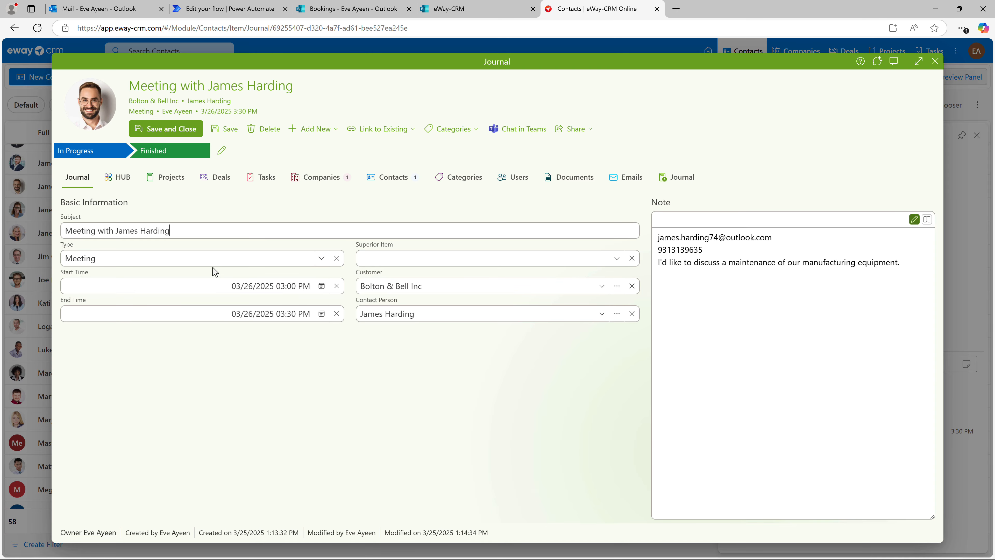